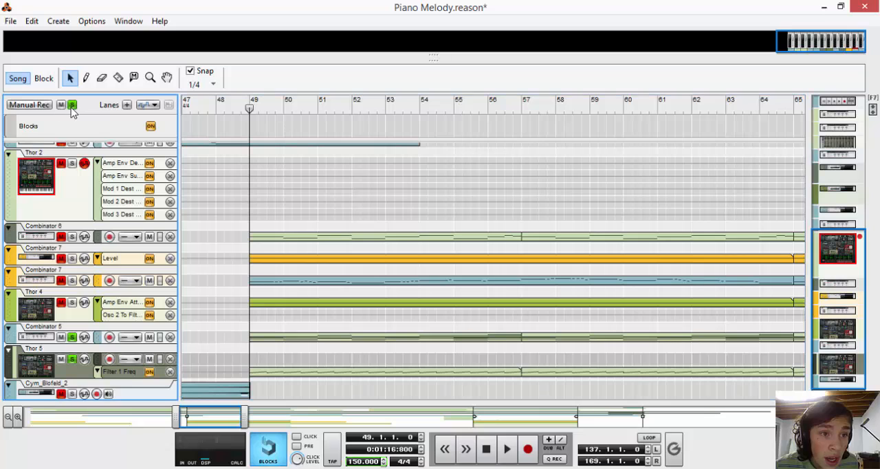
Audition the song from bar 49 with the Combinator 5 and Thor 5 tracks soloed.
key(space)
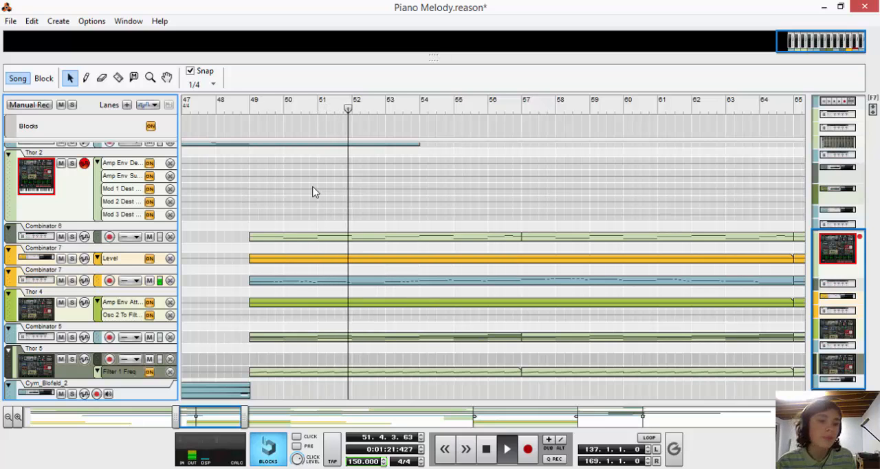
click(71, 359)
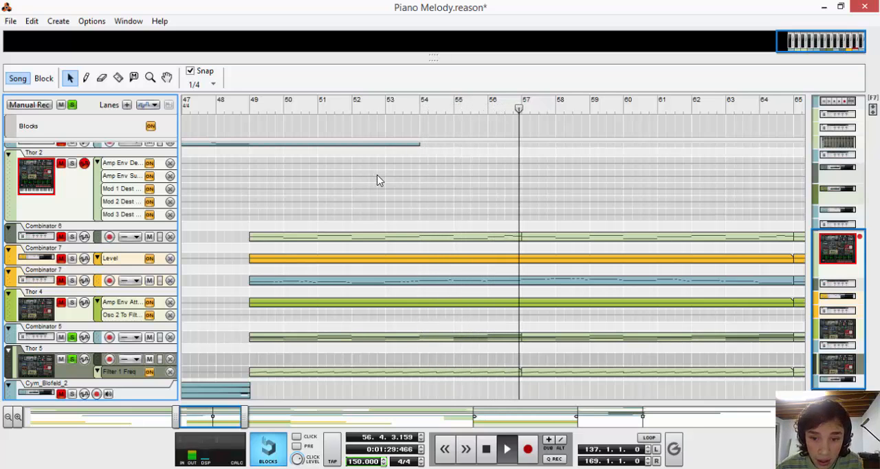
key(space)
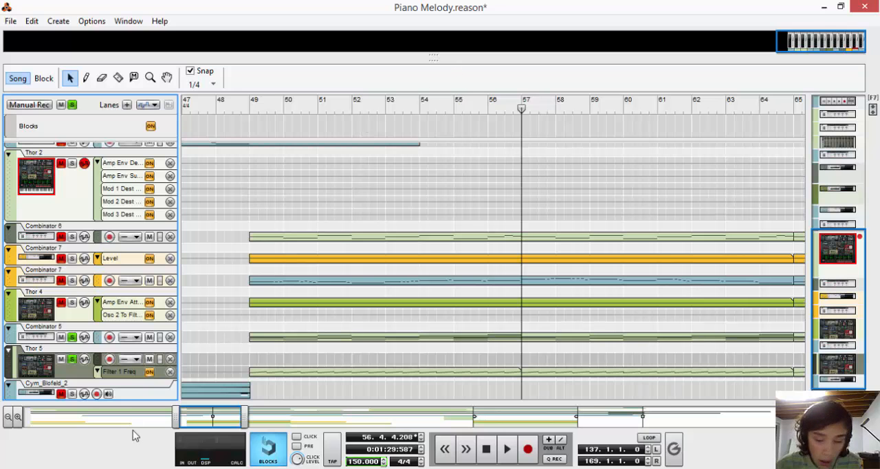
Start a new song, enlarge the rack area, and add an empty Combinator to the rack.
key(ctrl+n)
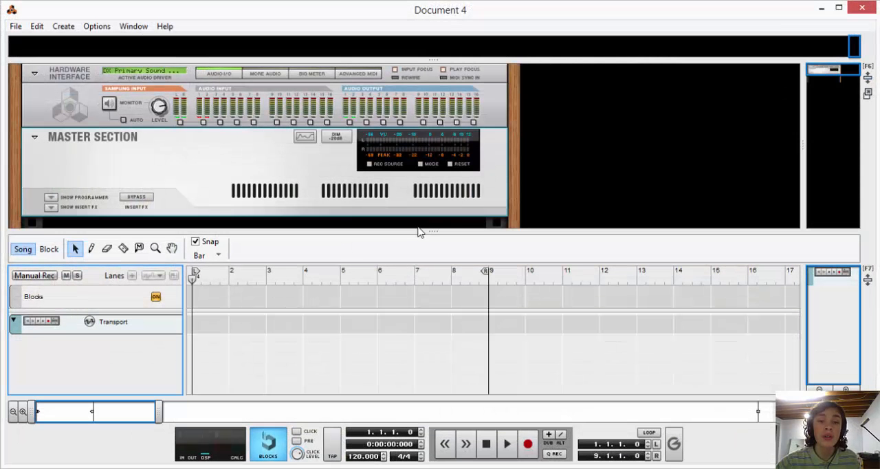
drag(419, 231, 396, 396)
right_click(213, 214)
right_click(164, 250)
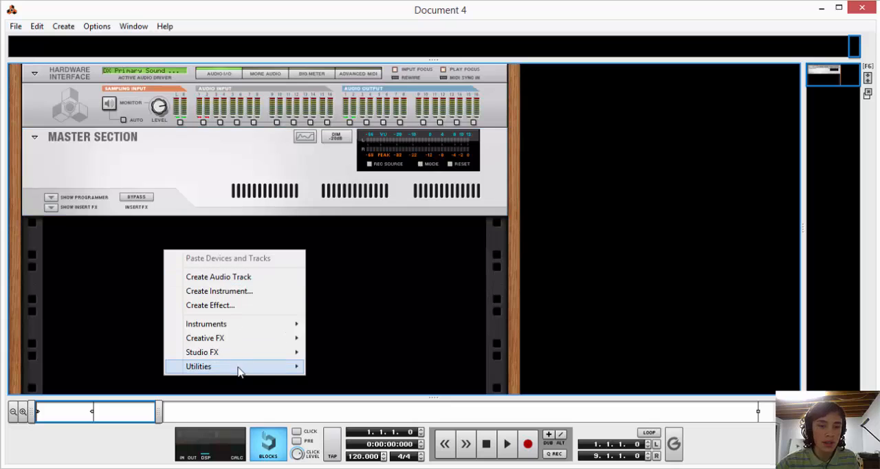
mouse_move(238, 371)
click(361, 75)
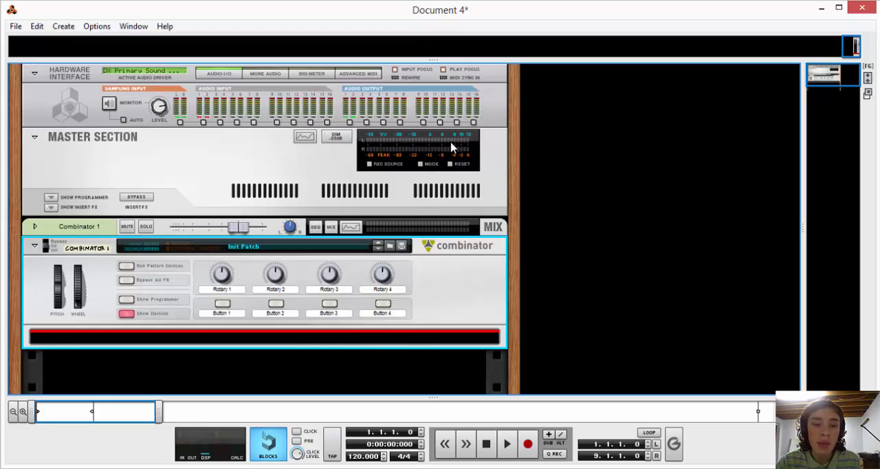
Add a Thor Polysonic Synthesizer inside the Combinator, reset it to its initial patch, and show its programmer.
right_click(348, 346)
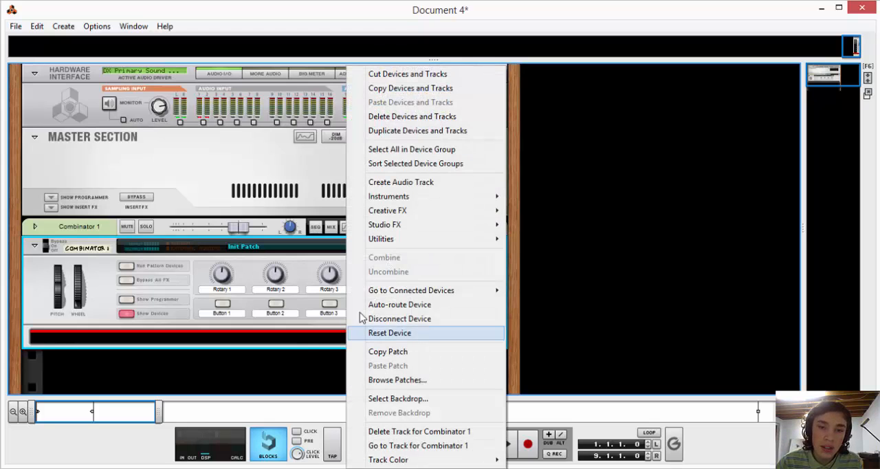
mouse_move(391, 200)
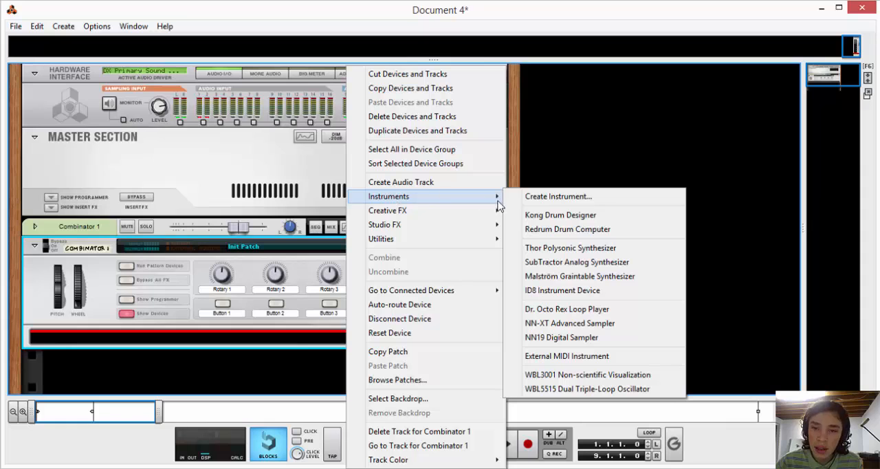
click(584, 248)
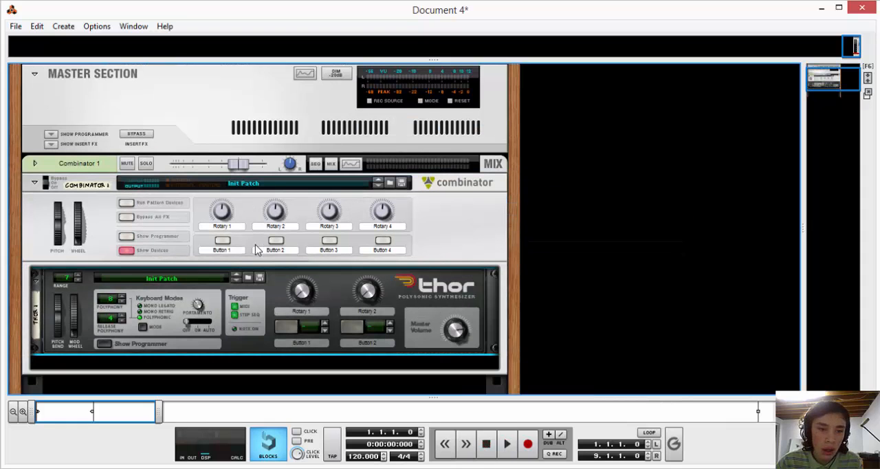
right_click(274, 290)
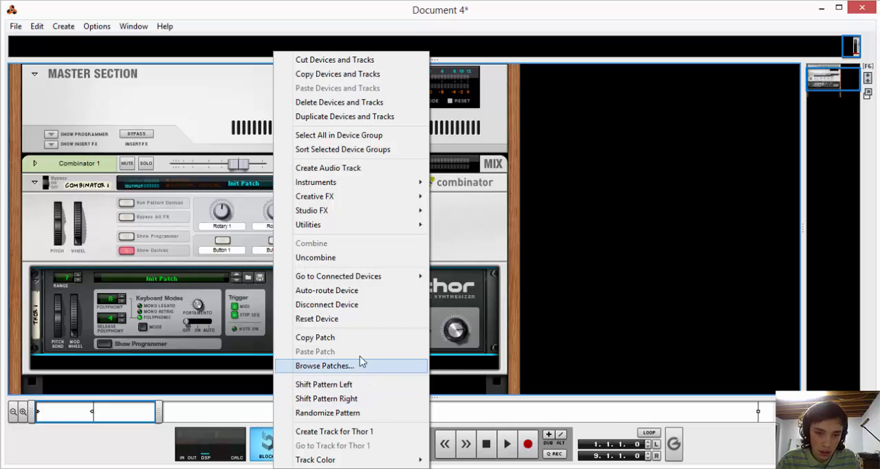
click(350, 320)
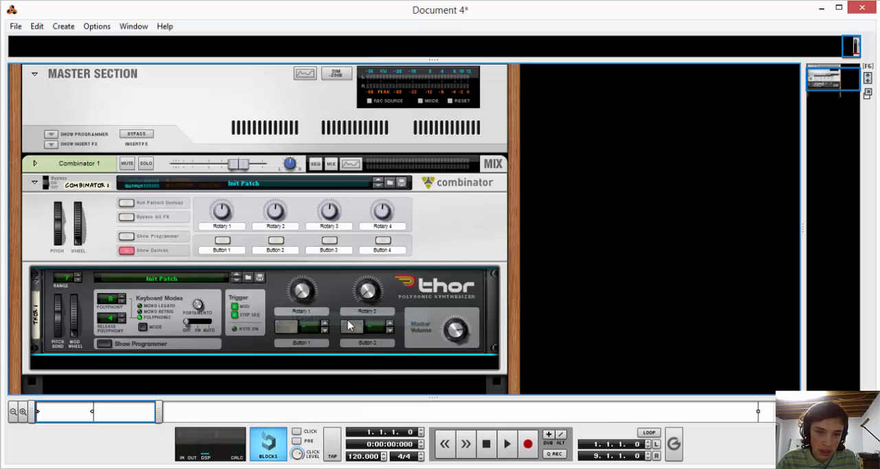
click(103, 346)
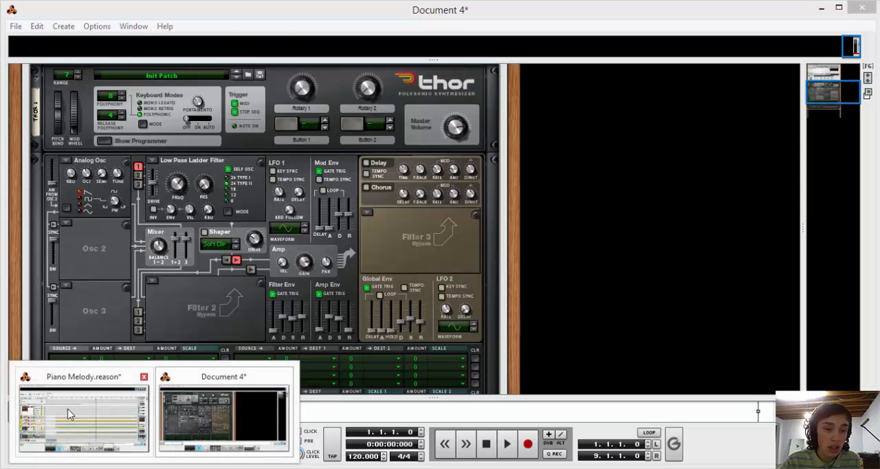
Copy the eight-bar Combinator 5 clip at bar 49 of Piano Melody into the new song's Combinator 1 track.
click(70, 413)
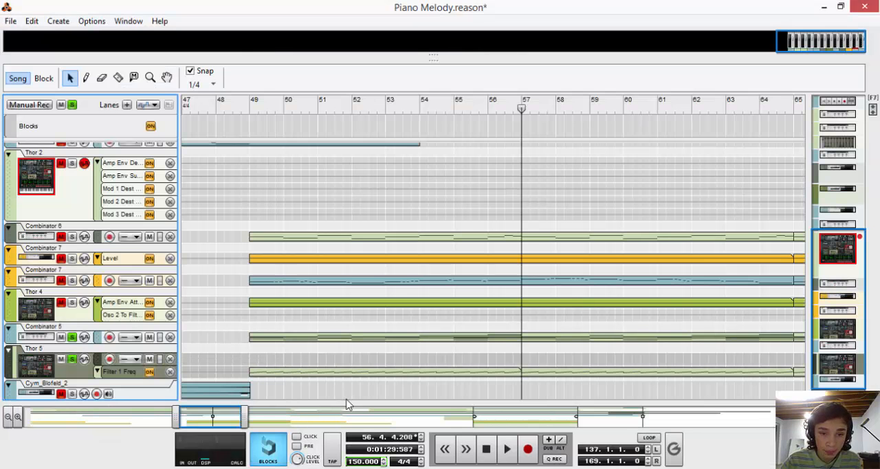
click(337, 339)
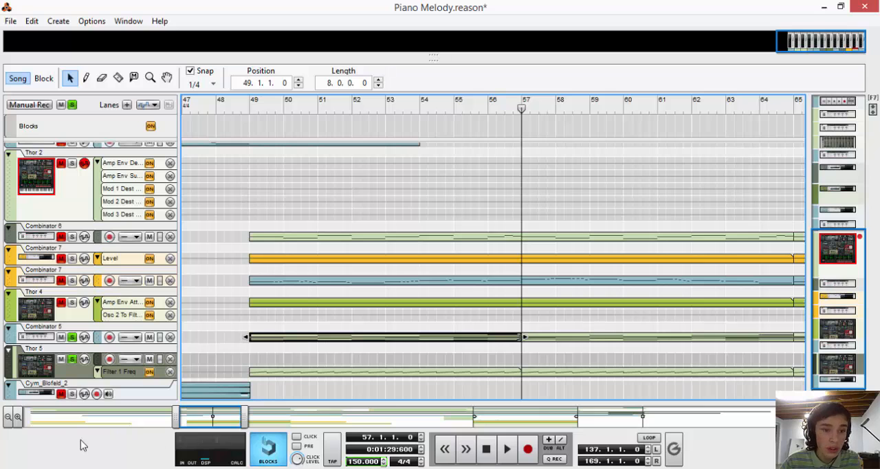
mouse_move(155, 467)
click(227, 430)
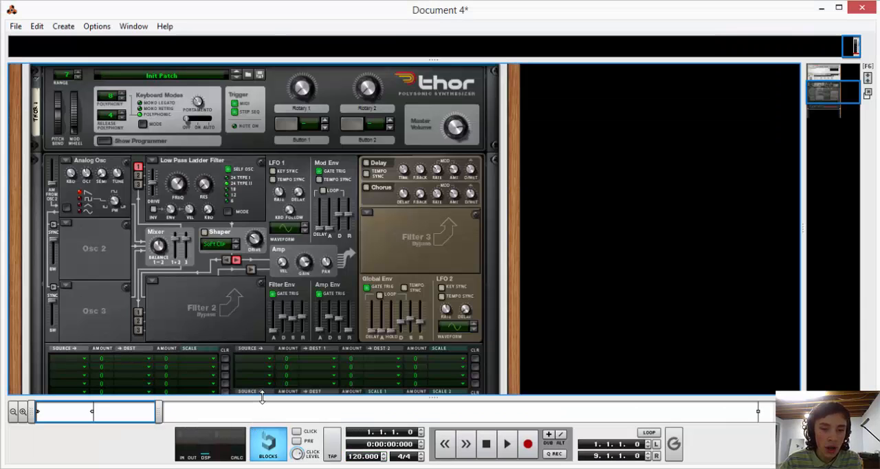
key(ctrl+v)
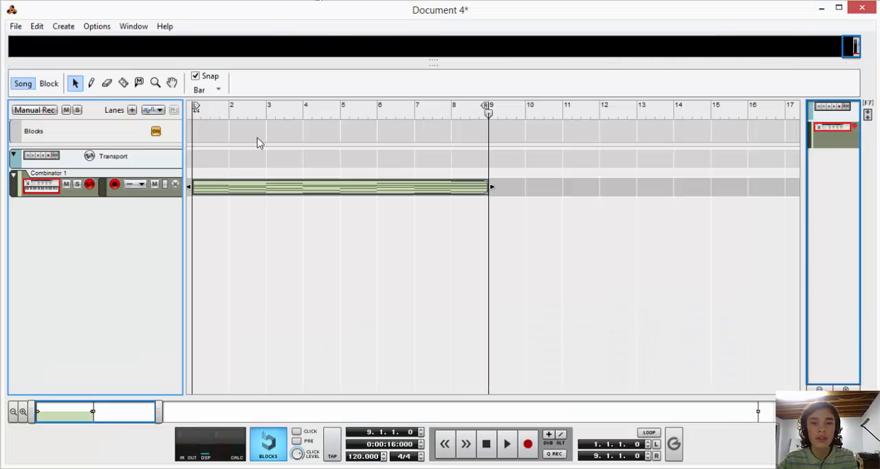
Play the pasted clip from bar 1, then stop and return to the start.
click(195, 113)
click(324, 255)
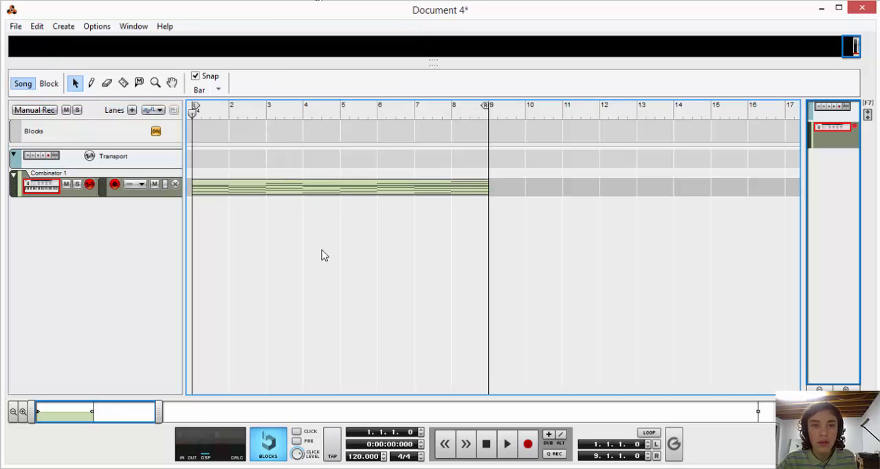
key(space)
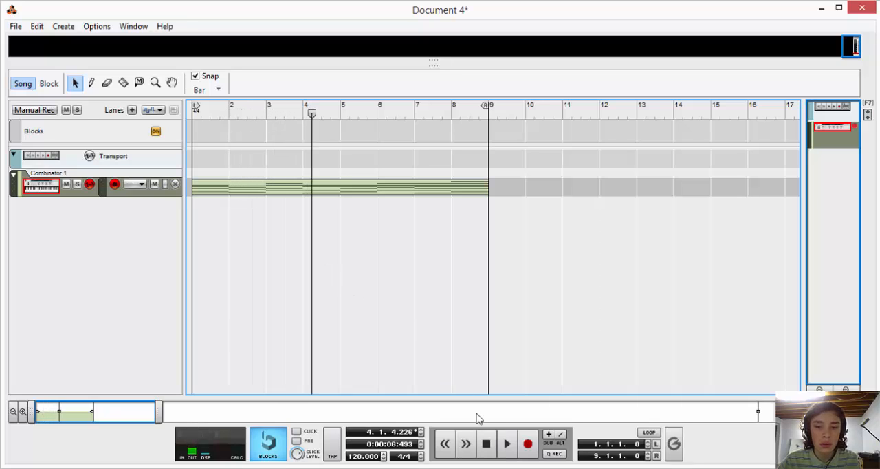
click(486, 444)
click(486, 444)
Bring back the rack view and route Thor's oscillators 2 and 3 into Filter 1.
drag(454, 63, 474, 385)
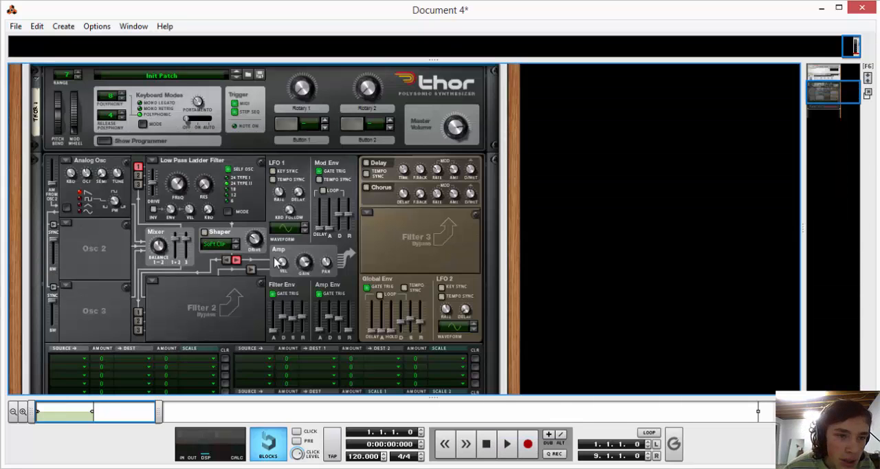
click(138, 175)
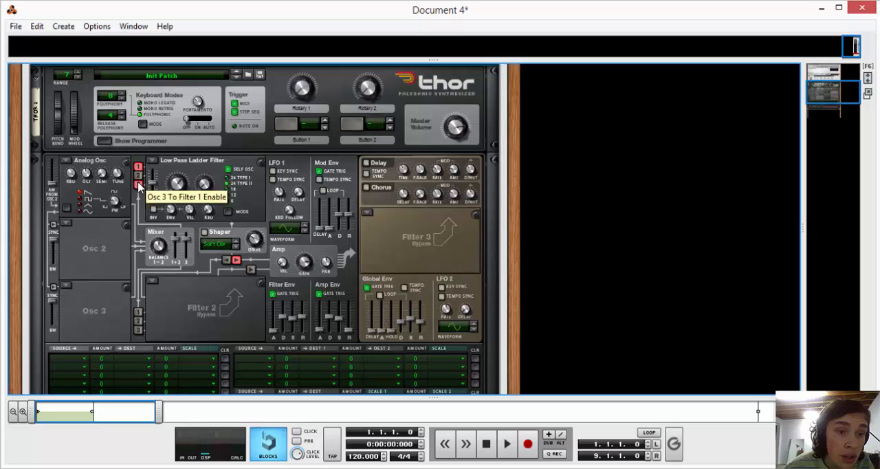
click(139, 184)
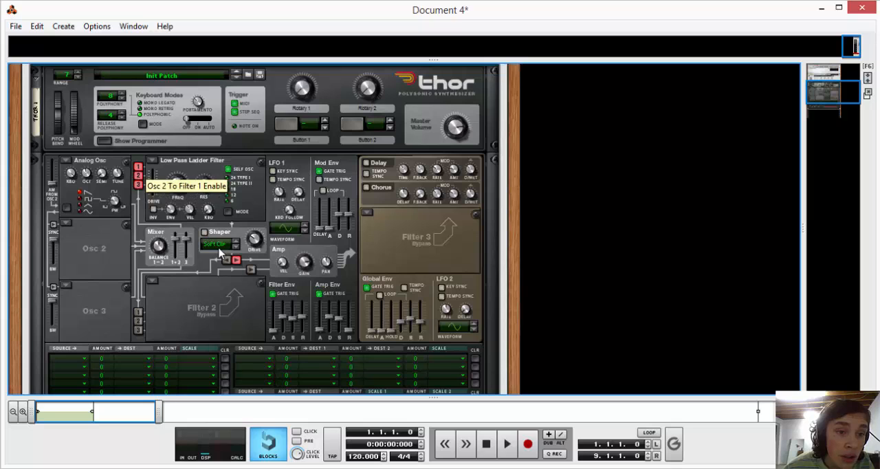
Load a Multi Oscillator into all three of Thor's oscillator slots.
click(62, 162)
click(62, 236)
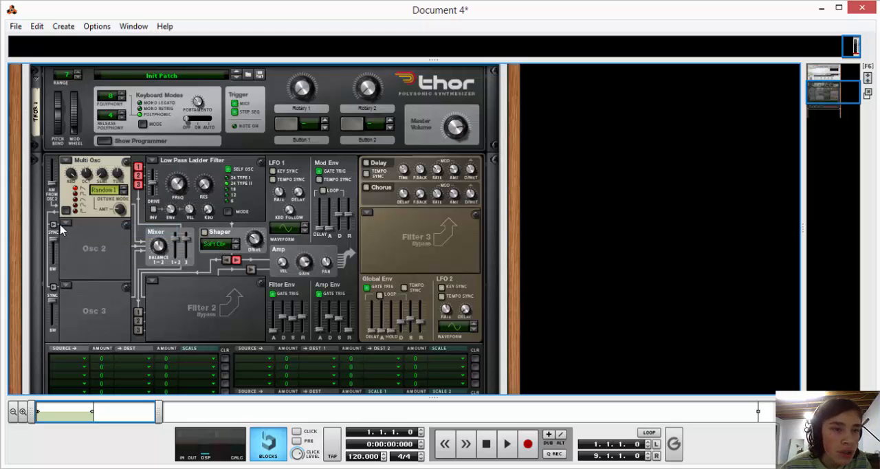
click(68, 224)
click(90, 296)
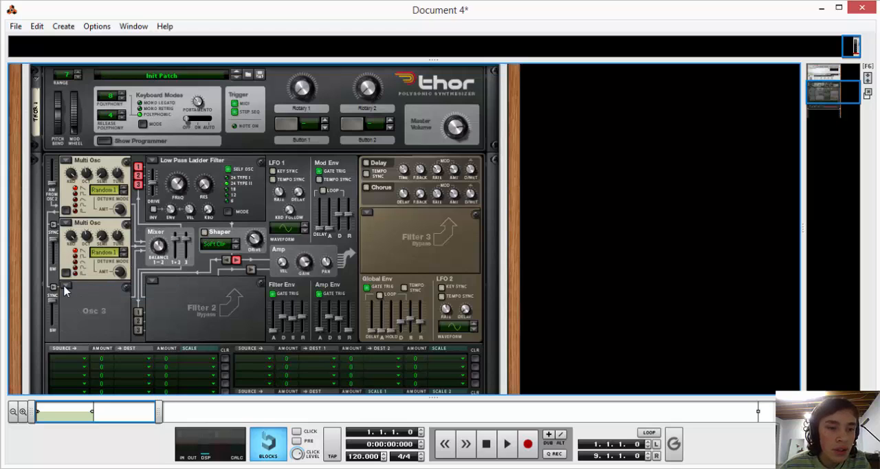
click(67, 286)
click(102, 356)
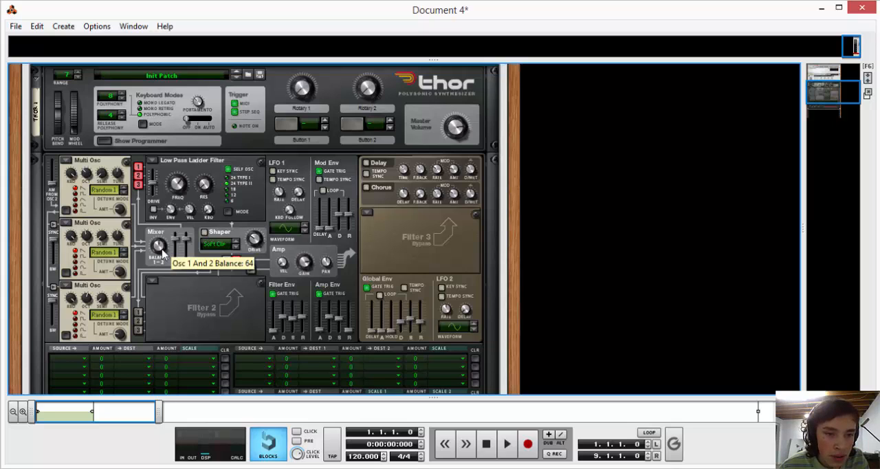
Play the clip to hear the three Multi Oscillators, then return to the start.
click(507, 444)
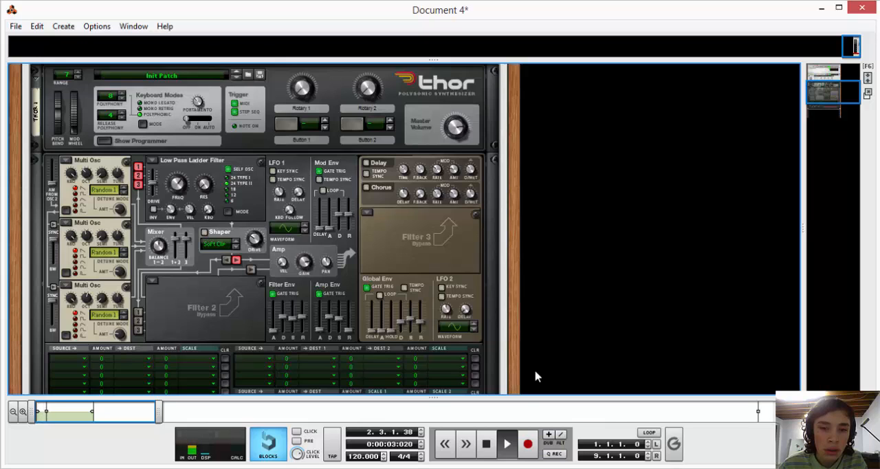
click(487, 444)
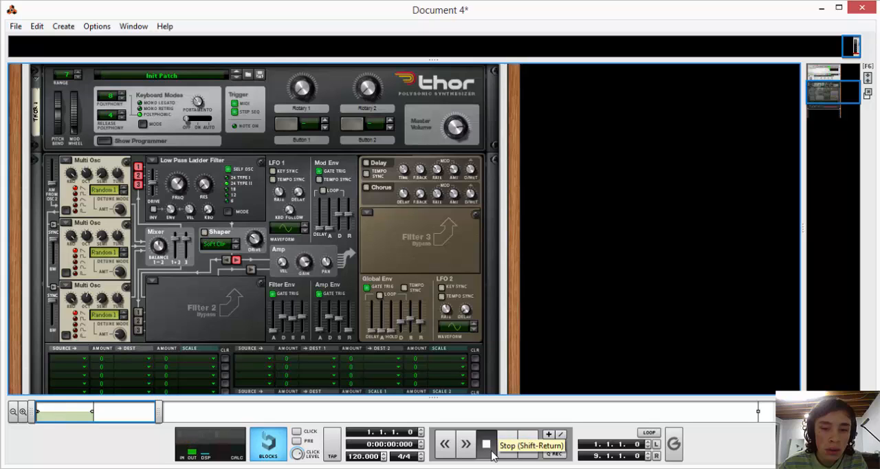
click(488, 444)
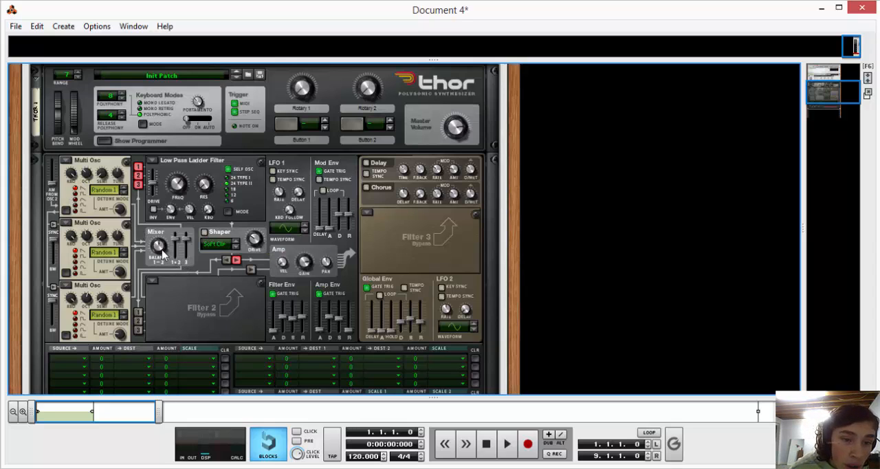
Lower the Osc 3 level slightly in Thor's mixer and audition the clip.
drag(163, 245, 166, 241)
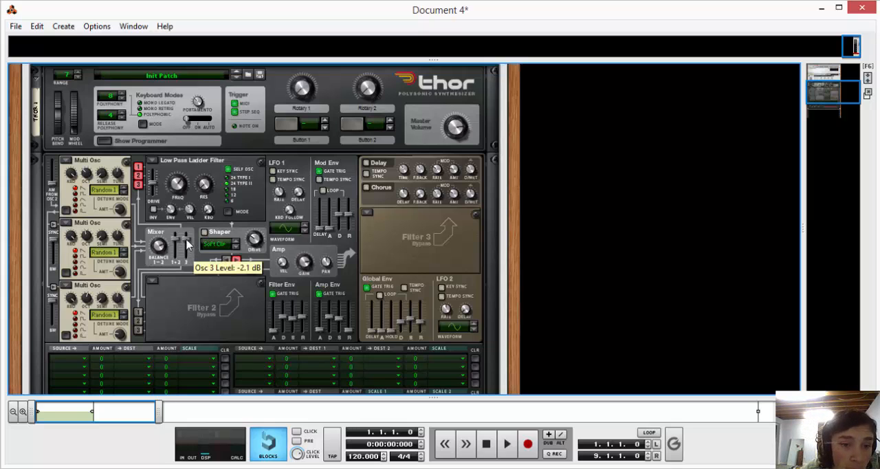
drag(189, 241, 188, 249)
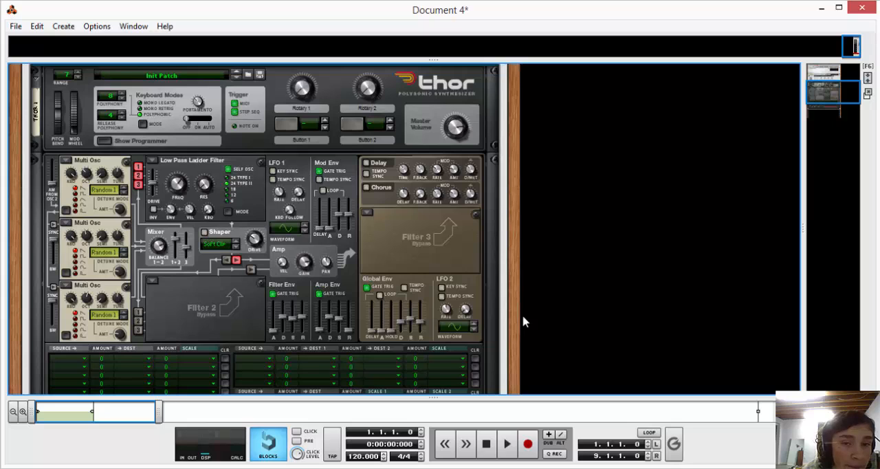
click(515, 451)
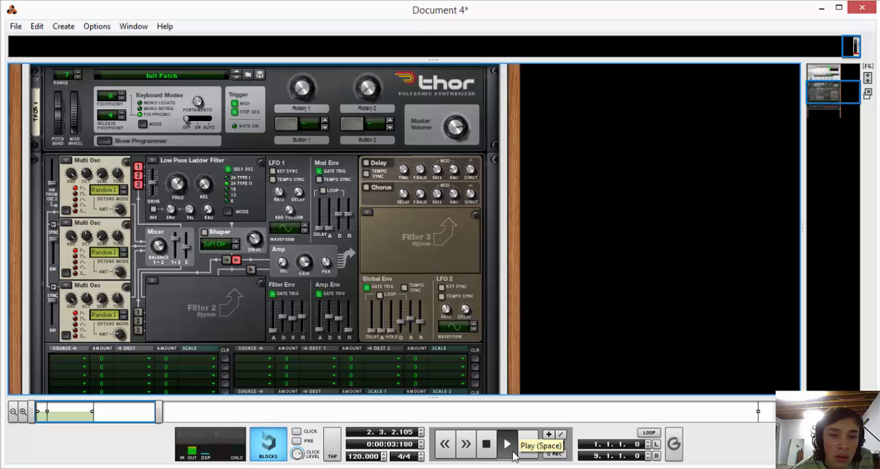
double_click(486, 445)
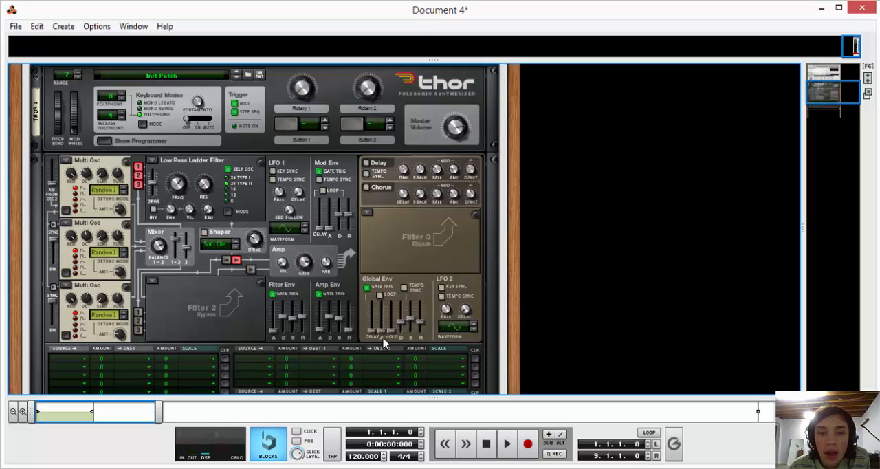
Enable Thor's Chorus effect and add an RV7000 Advanced Reverb after Thor inside the Combinator.
click(367, 189)
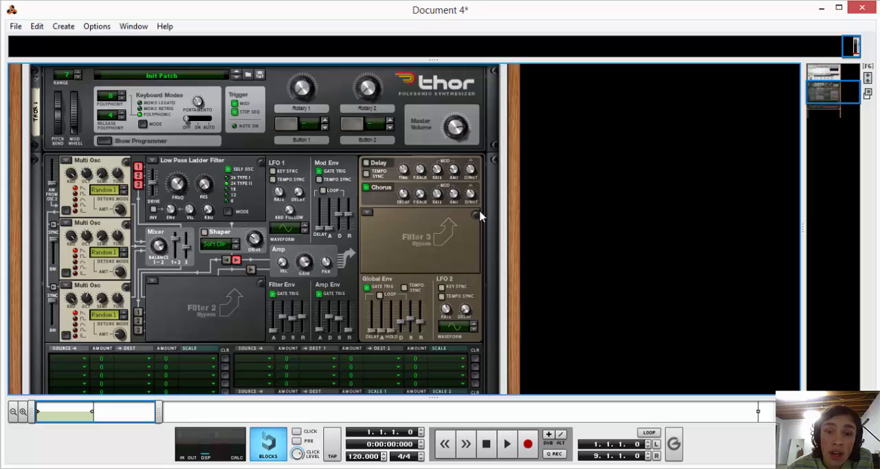
scroll(427, 273, down, 3)
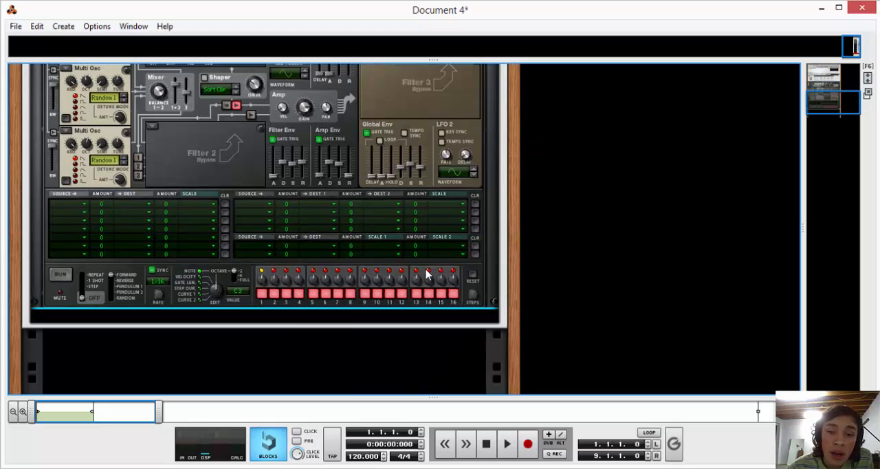
right_click(492, 284)
mouse_move(558, 219)
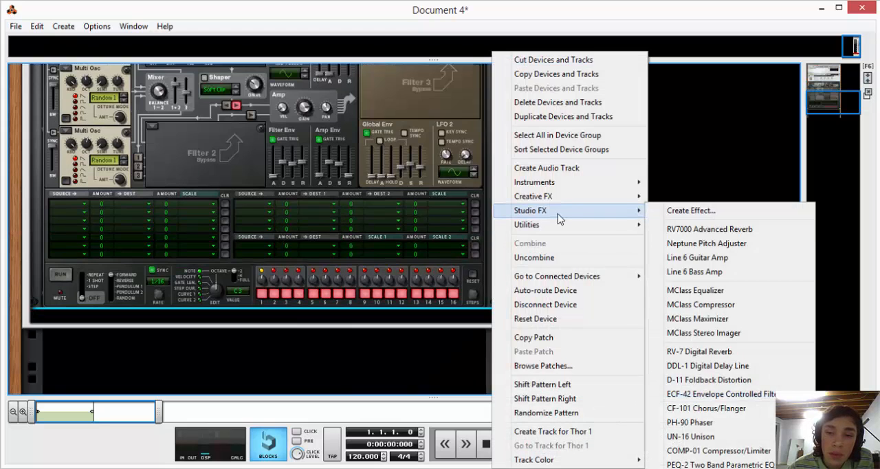
click(692, 229)
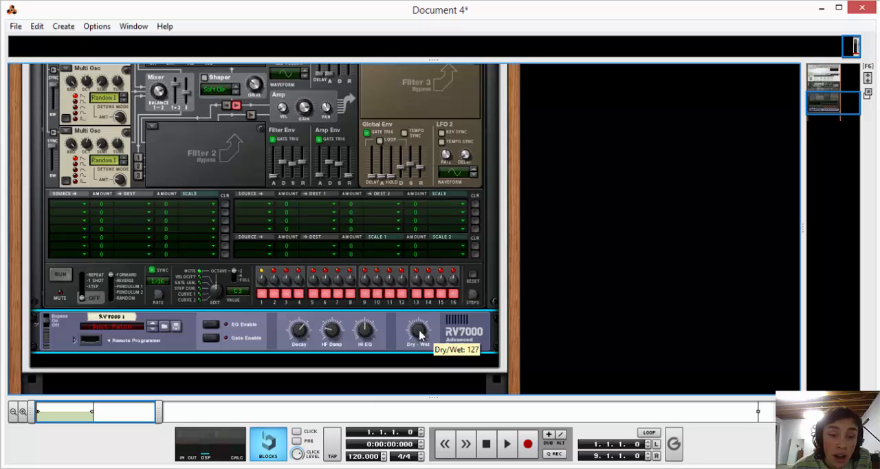
Lower the RV7000 reverb's Dry/Wet mix, audition the clip and return to the song start.
drag(421, 335, 415, 374)
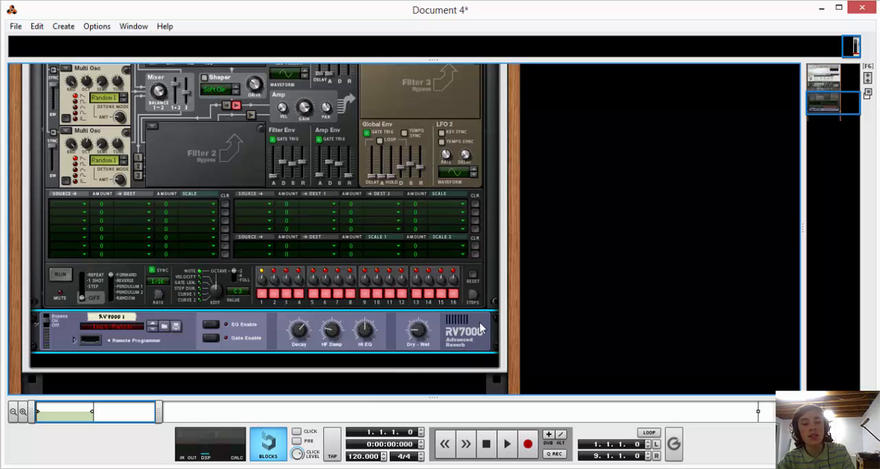
key(space)
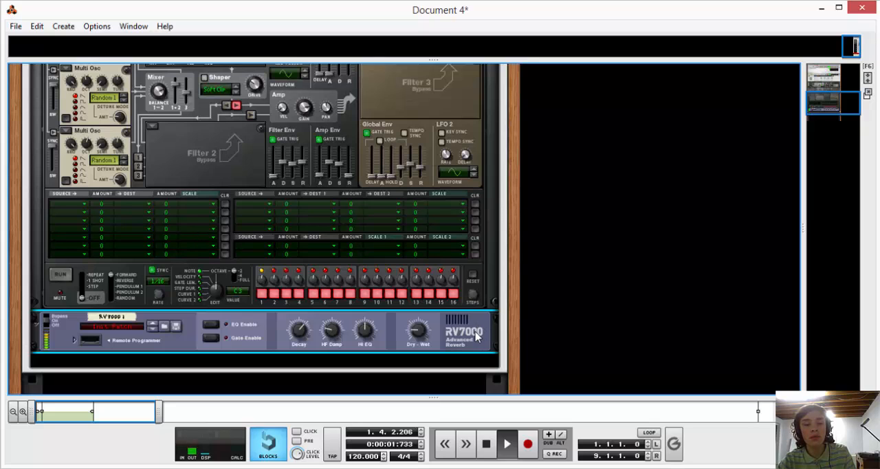
click(486, 445)
click(486, 445)
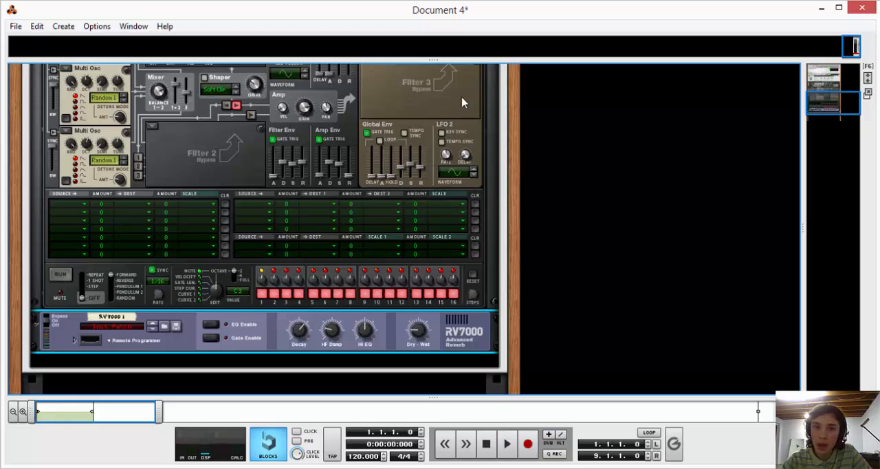
Switch to the Piano Melody song, examine Thor's automated filter frequency in its rack, and return to Document 4.
scroll(597, 199, up, 2)
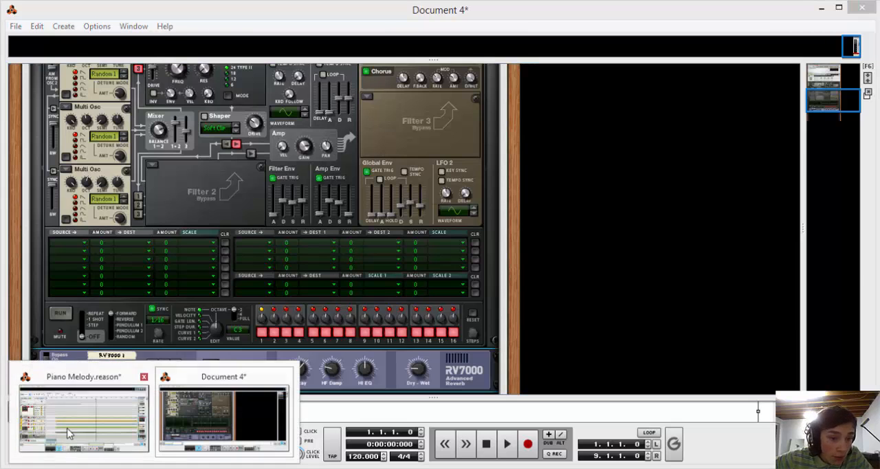
click(71, 432)
drag(472, 62, 471, 407)
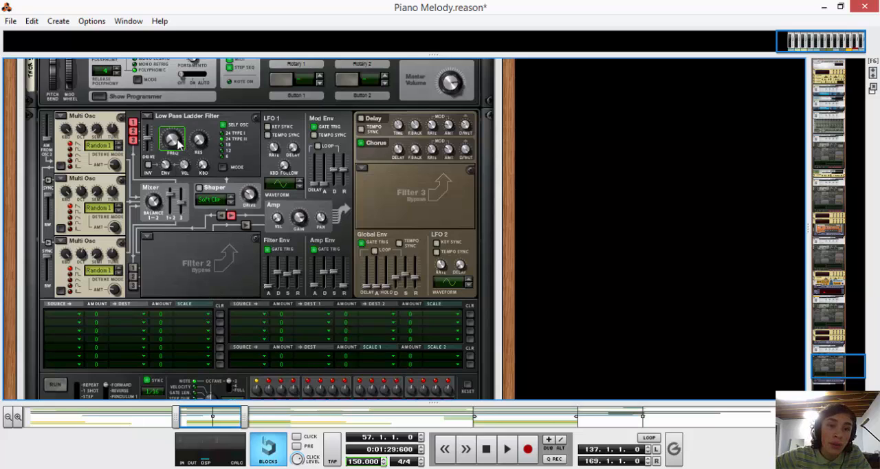
mouse_move(178, 142)
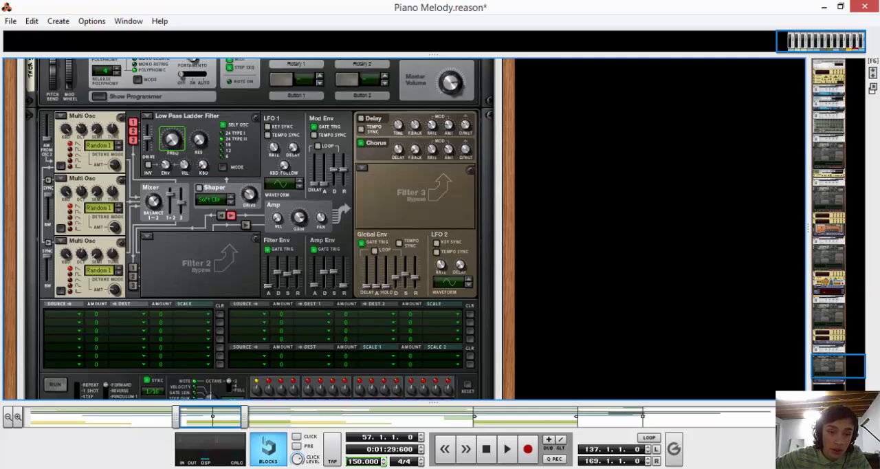
mouse_move(154, 467)
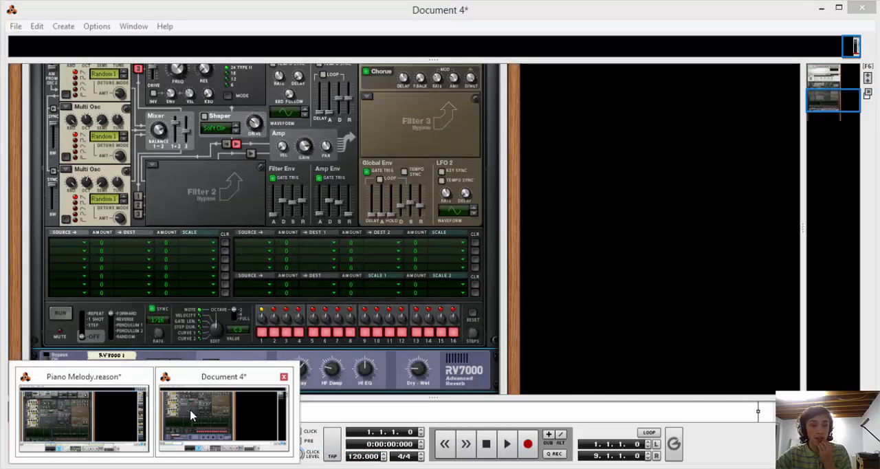
click(190, 418)
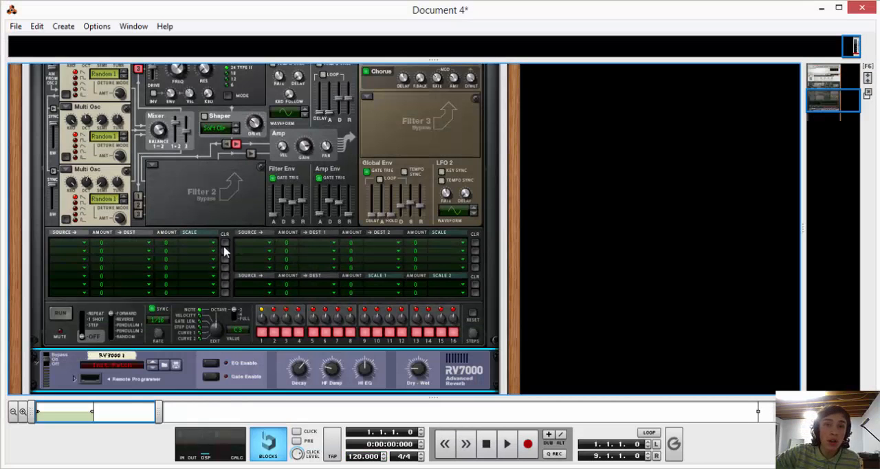
Create an automation lane for Thor's Filter 1 Freq and delete Thor's empty note lane in the sequencer.
scroll(224, 248, up, 3)
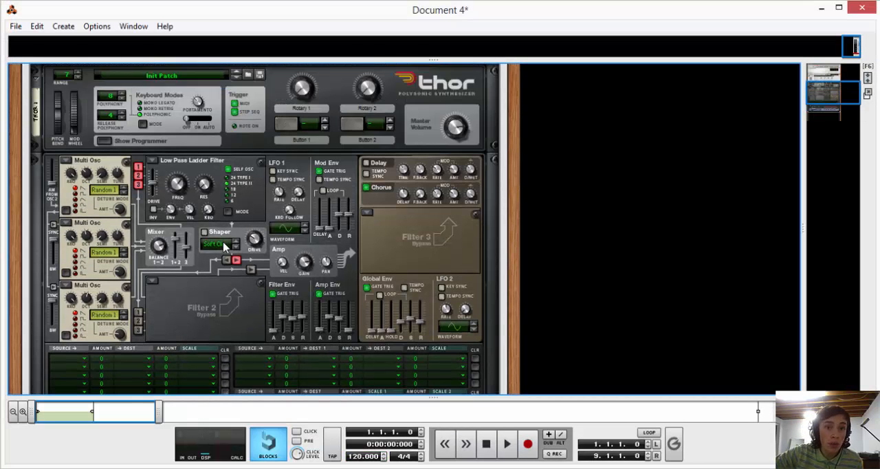
alt+click(177, 191)
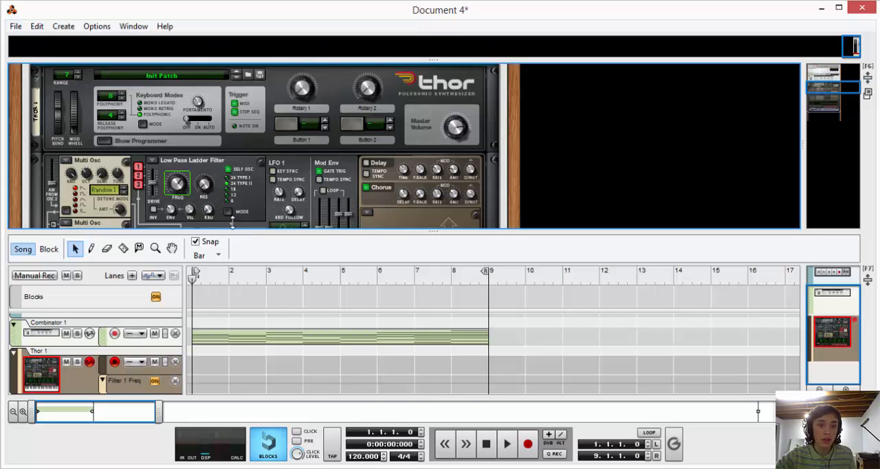
drag(233, 223, 261, 85)
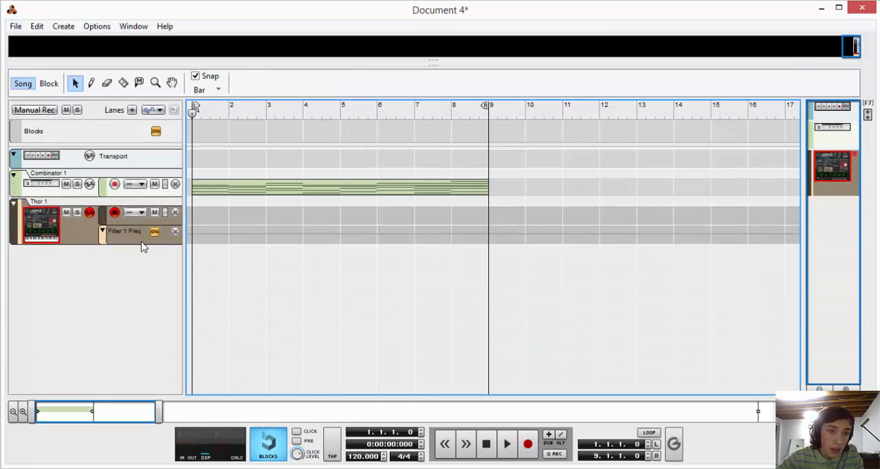
click(172, 212)
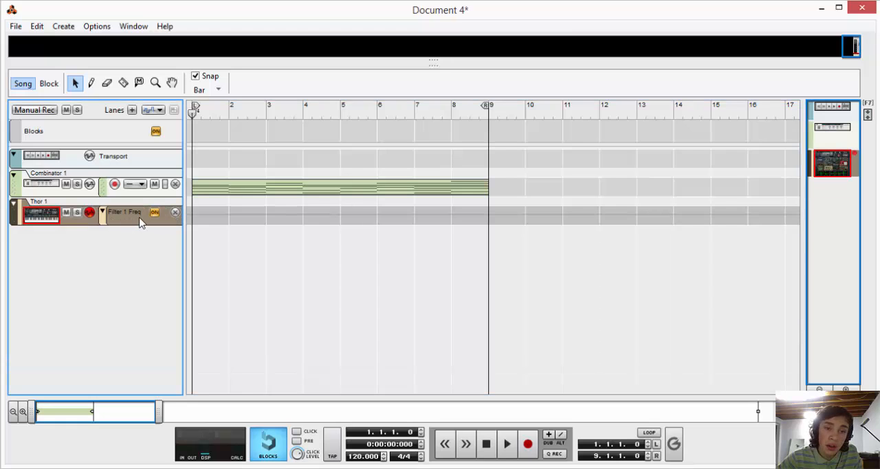
Draw a one-bar automation clip at bar 1 in the Filter 1 Freq lane and open it for editing.
click(91, 83)
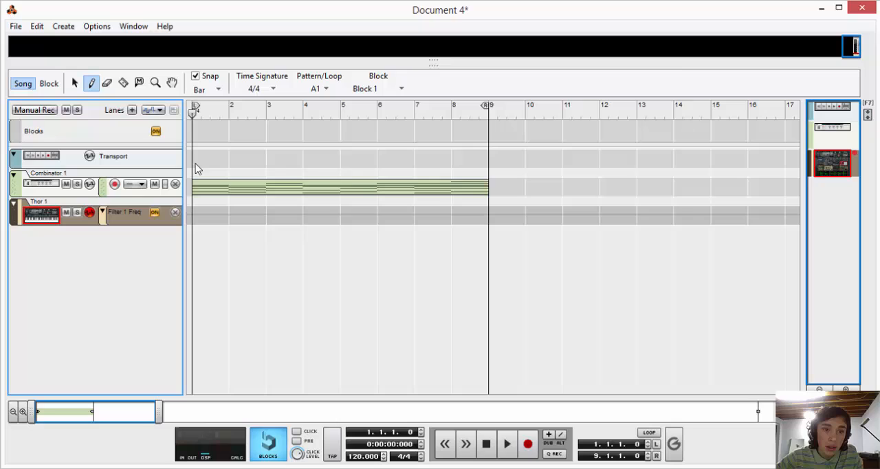
click(213, 210)
click(76, 83)
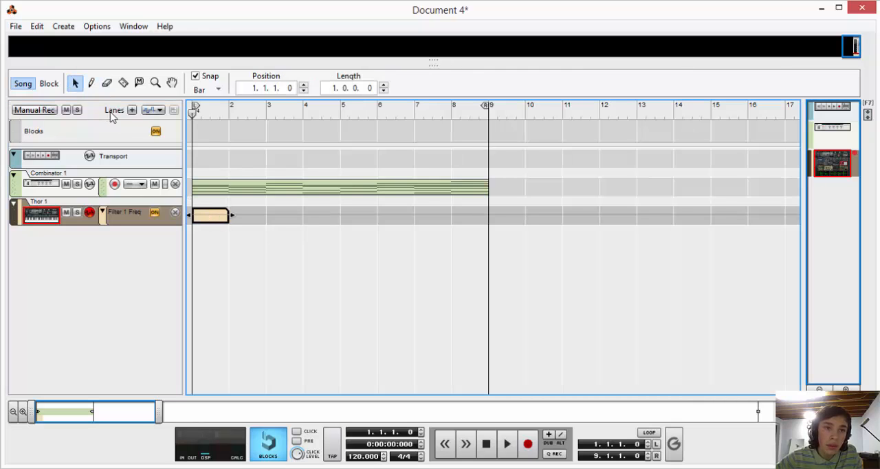
double_click(219, 222)
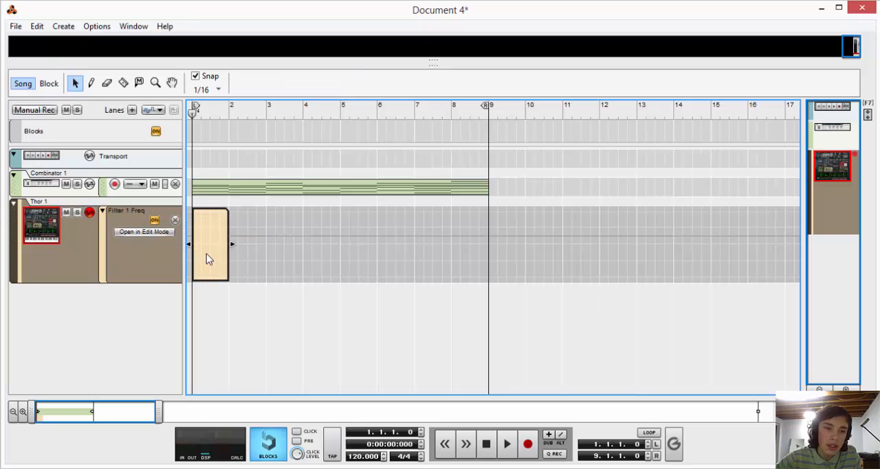
double_click(220, 241)
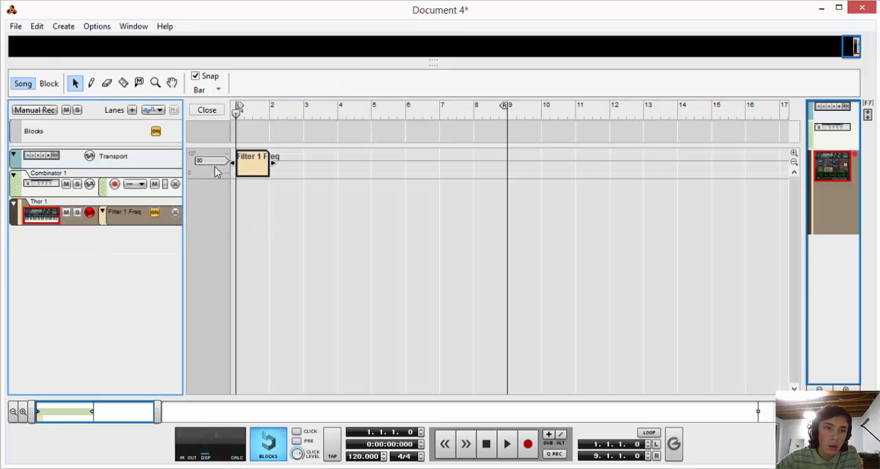
Draw a Filter 1 Freq ramp from 0 at 1.1.1 to 100 at 1.3.1 and audition it.
click(91, 83)
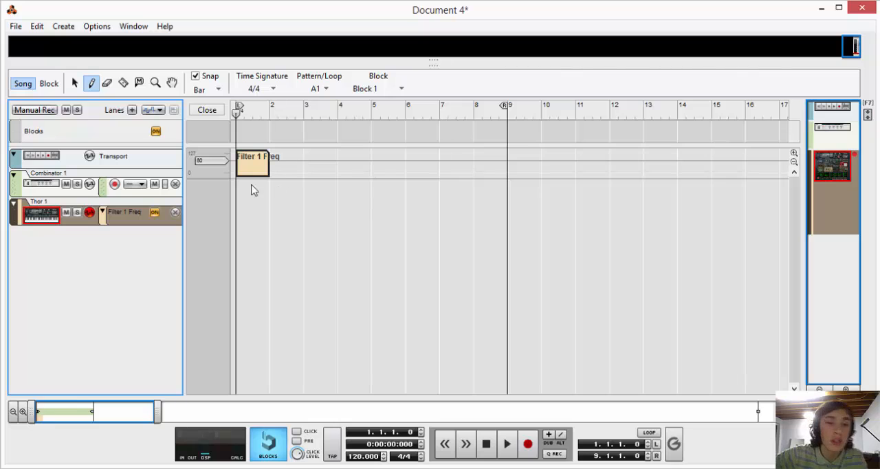
drag(157, 411, 62, 399)
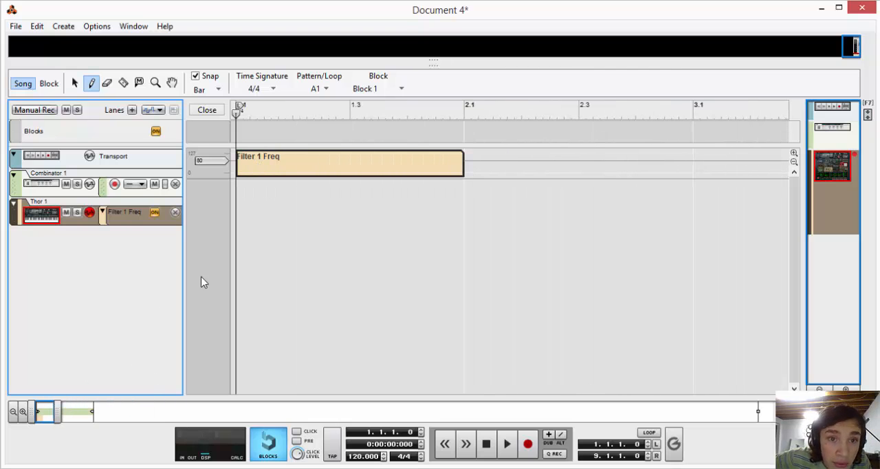
click(238, 169)
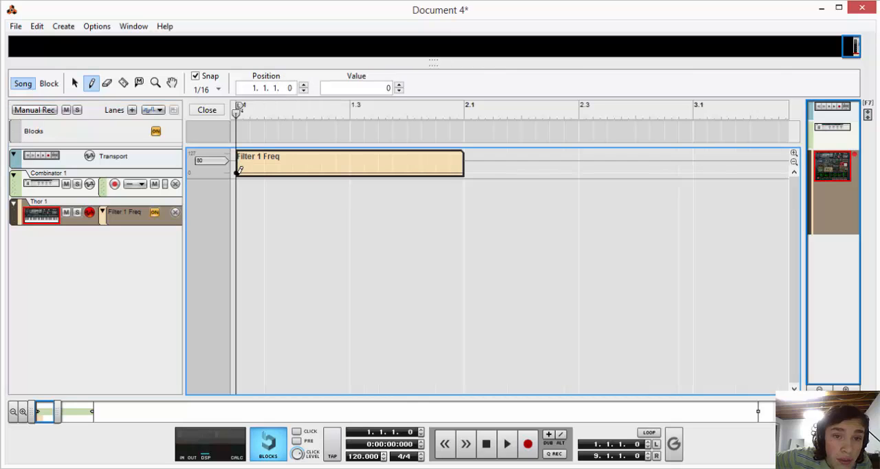
click(351, 159)
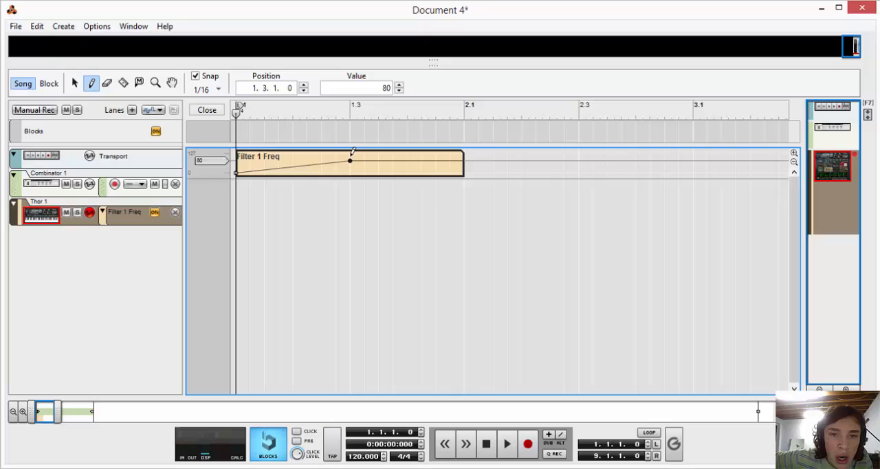
click(385, 88)
text(10)
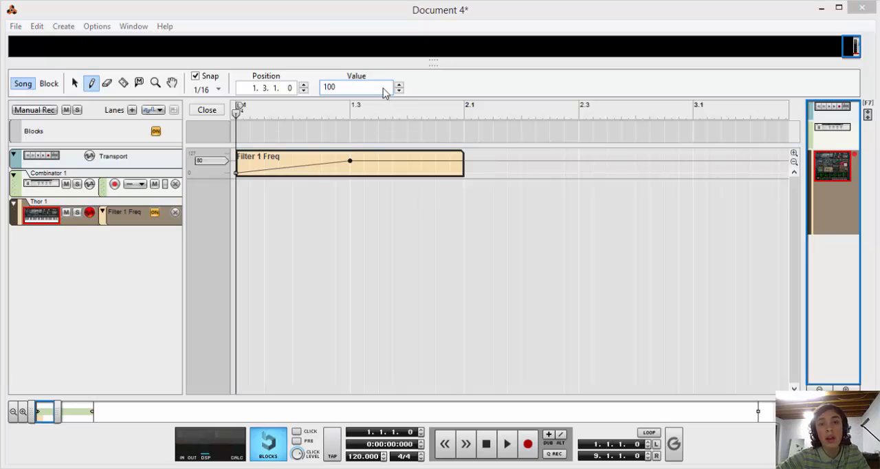
text(0)
key(Return)
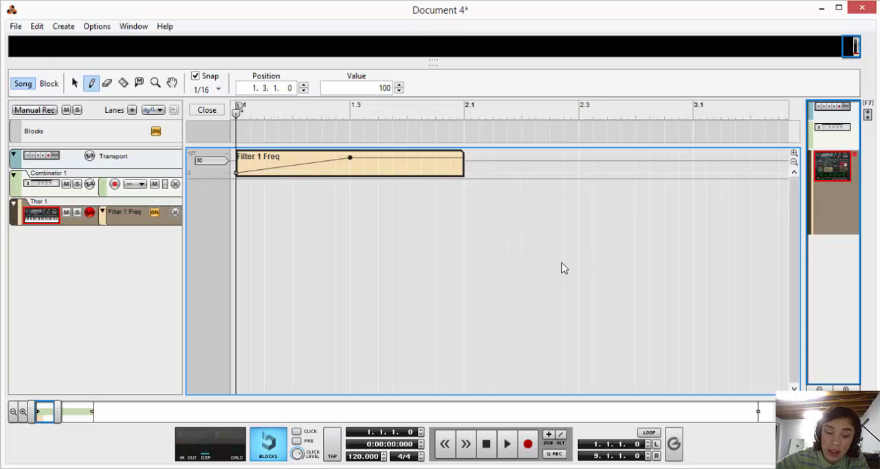
key(space)
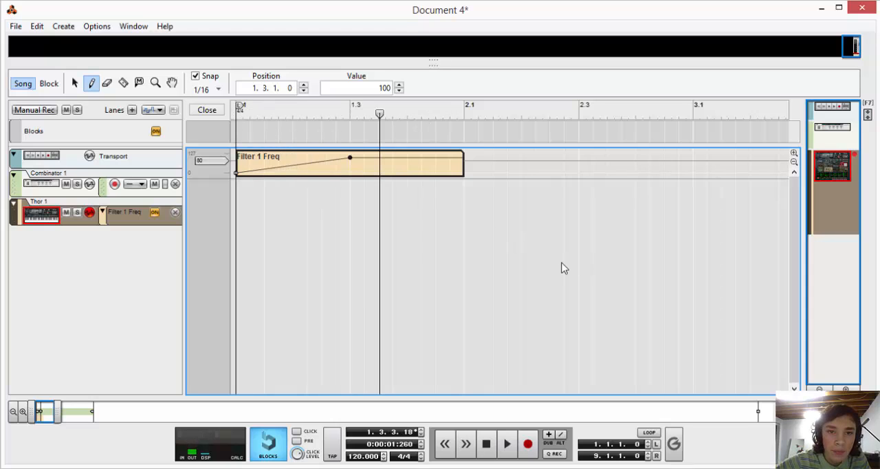
Add a low automation point and move it to 1.3.1 at value 4 so the filter frequency falls vertically.
click(364, 172)
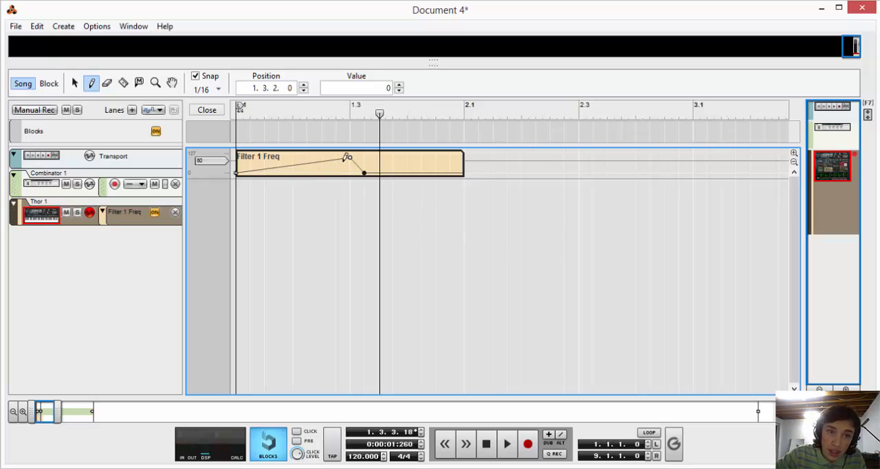
click(75, 83)
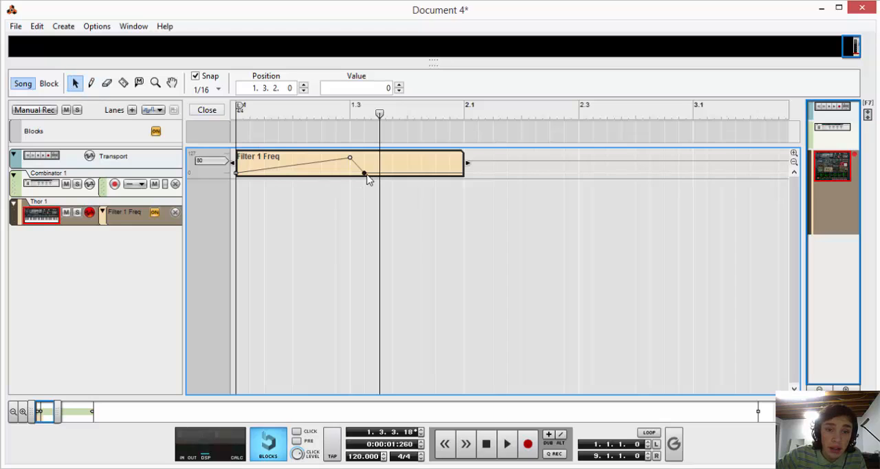
drag(365, 172, 351, 172)
Add a Filter 1 Freq point at 2.1.1 with value 100 and audition both ramps from the song start.
click(92, 84)
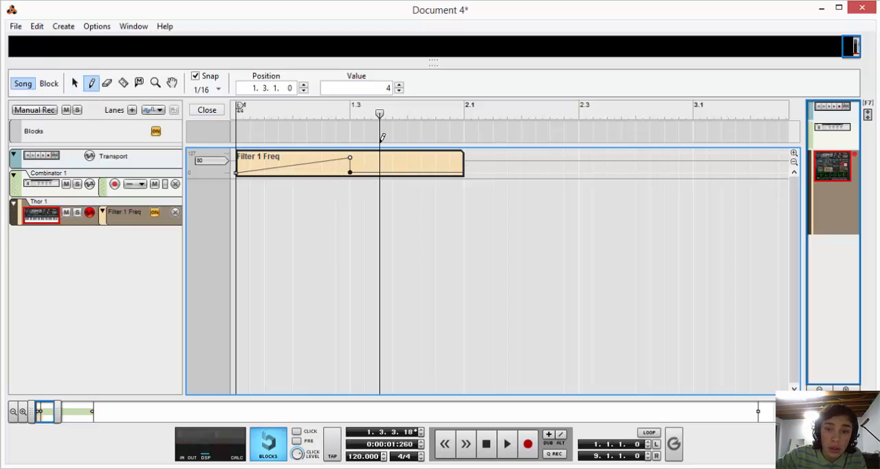
click(464, 161)
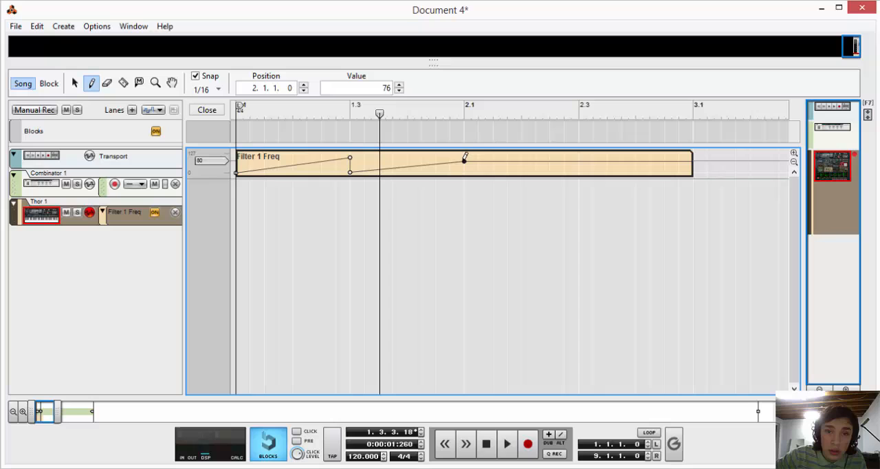
click(399, 84)
click(398, 85)
click(399, 84)
click(399, 84)
click(399, 85)
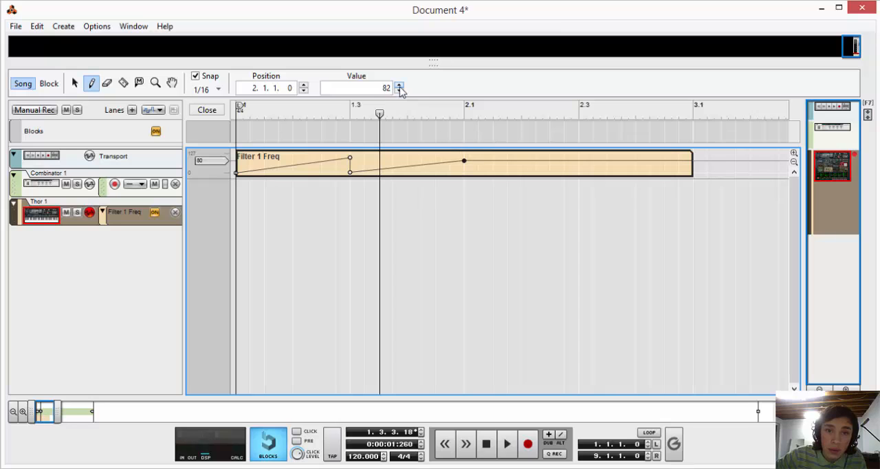
double_click(382, 88)
text(100)
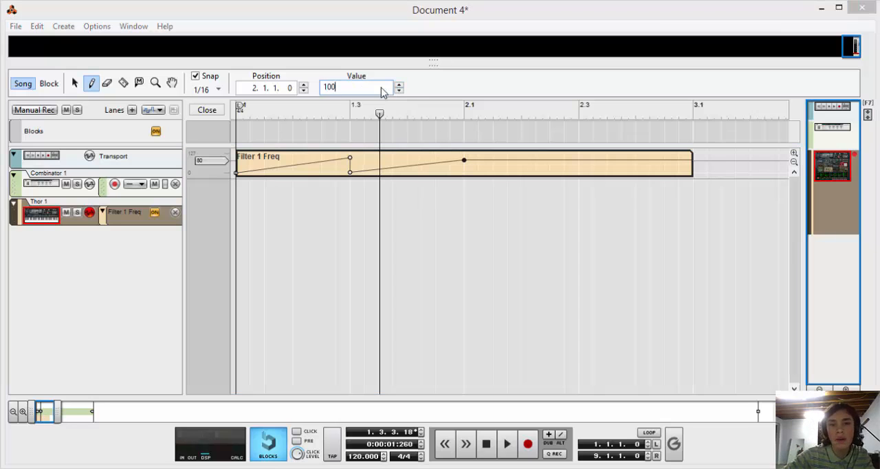
key(Return)
click(488, 444)
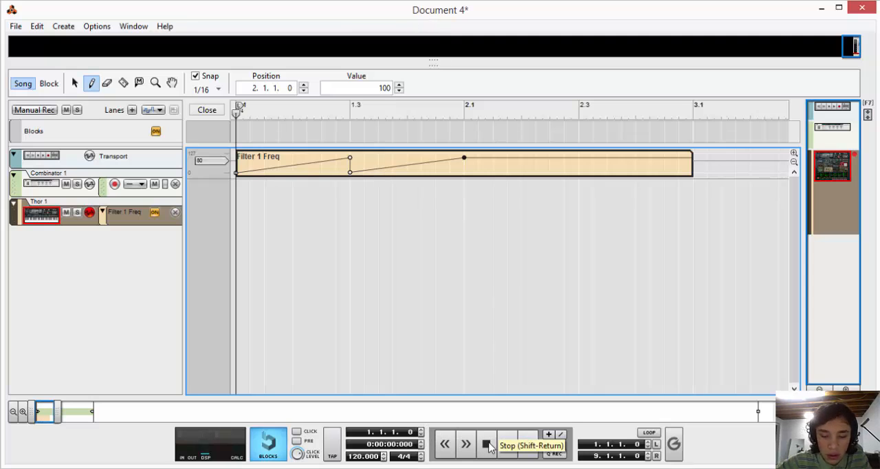
key(space)
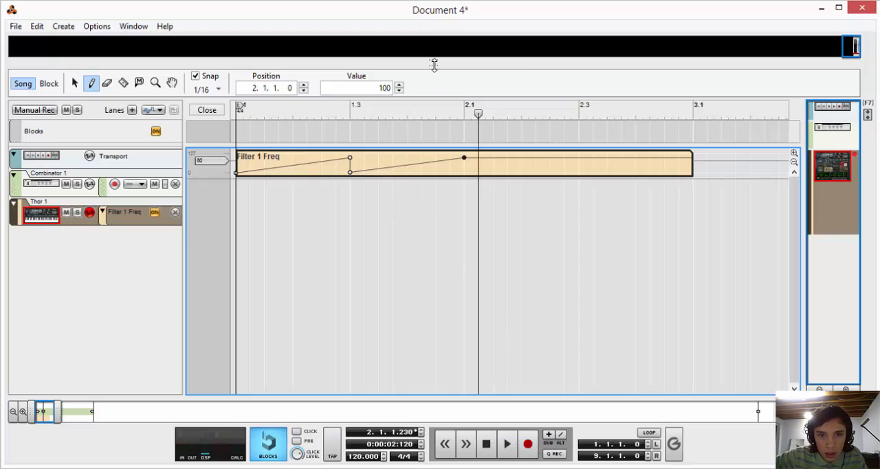
Return to the rack and open the Spectrum EQ for the Combinator 1 mix channel.
drag(435, 75, 435, 397)
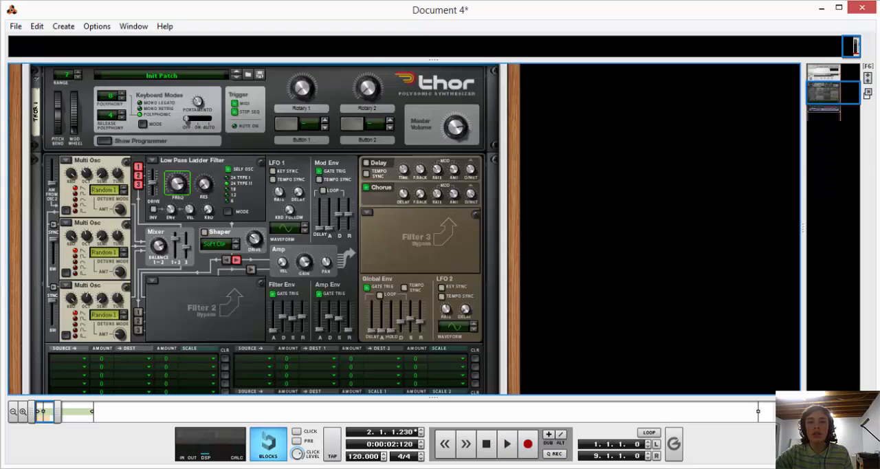
scroll(576, 339, up, 1)
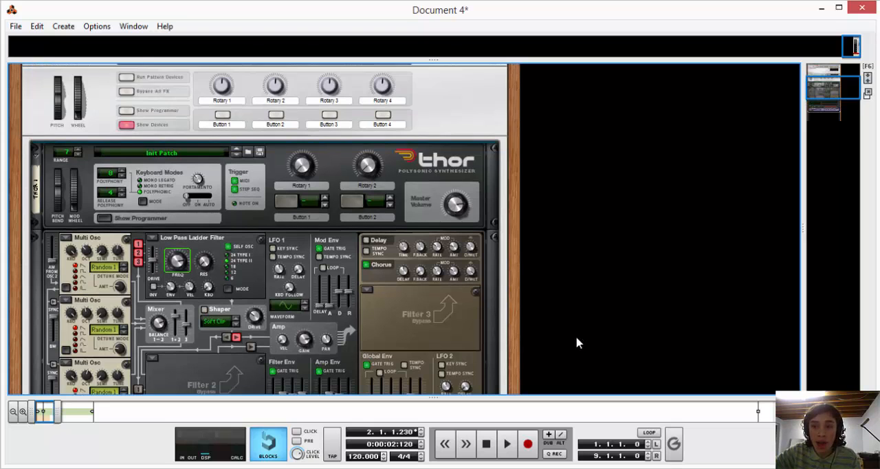
scroll(572, 348, down, 4)
scroll(567, 353, up, 8)
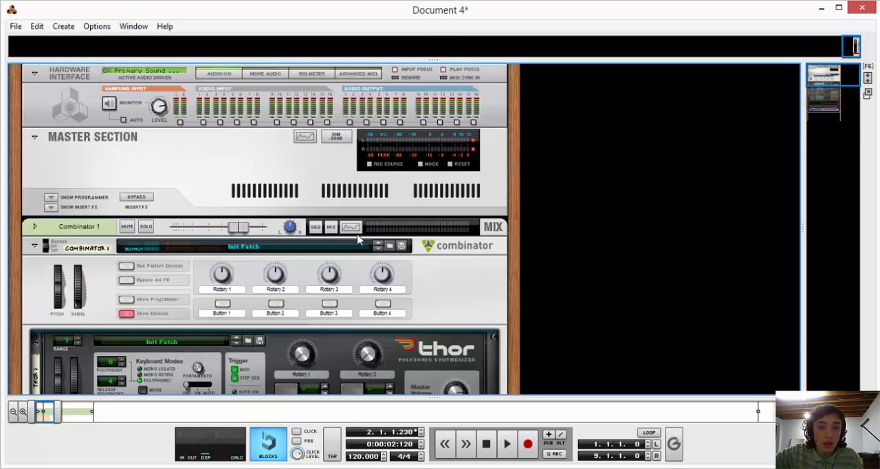
click(351, 227)
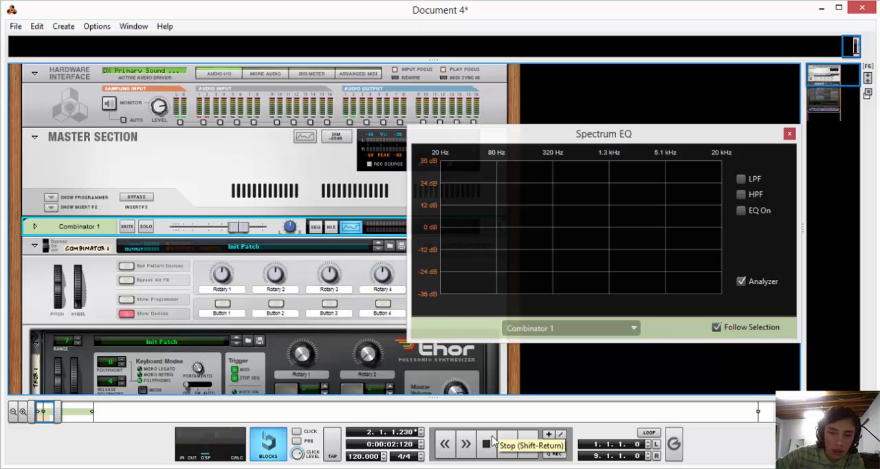
Play the chord from the song start to view its spectrum in the channel EQ analyzer, and return to the start.
click(489, 441)
click(507, 444)
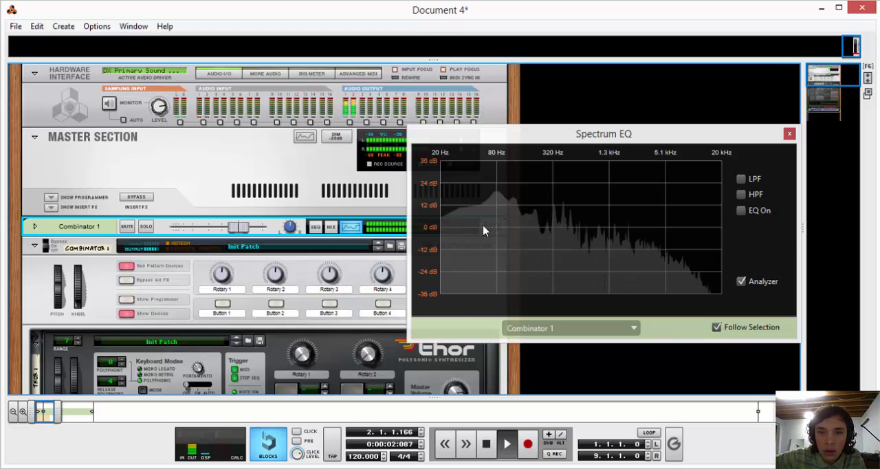
click(484, 445)
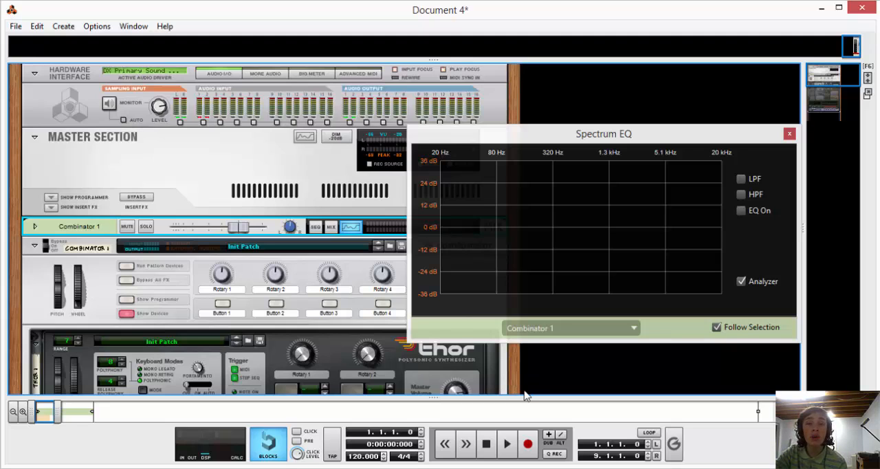
Enable only the high-pass filter on the Combinator 1 channel, set its frequency to about 120.5 Hz and audition it.
click(747, 180)
click(746, 180)
click(743, 193)
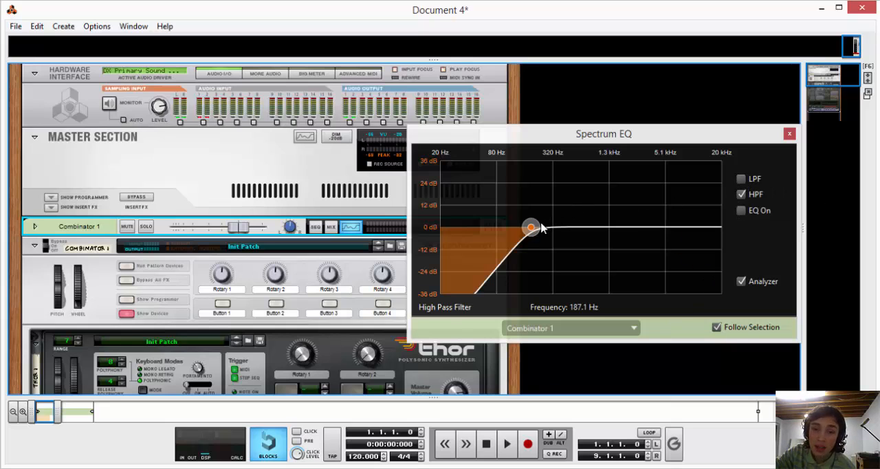
drag(535, 232, 519, 240)
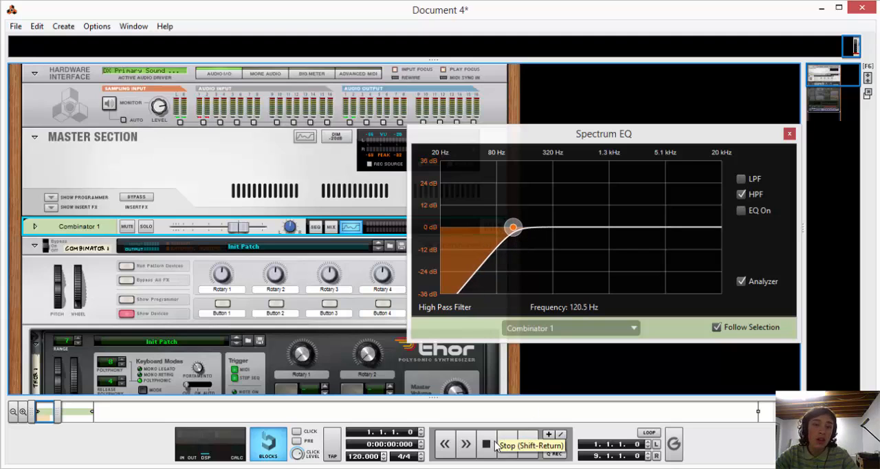
key(space)
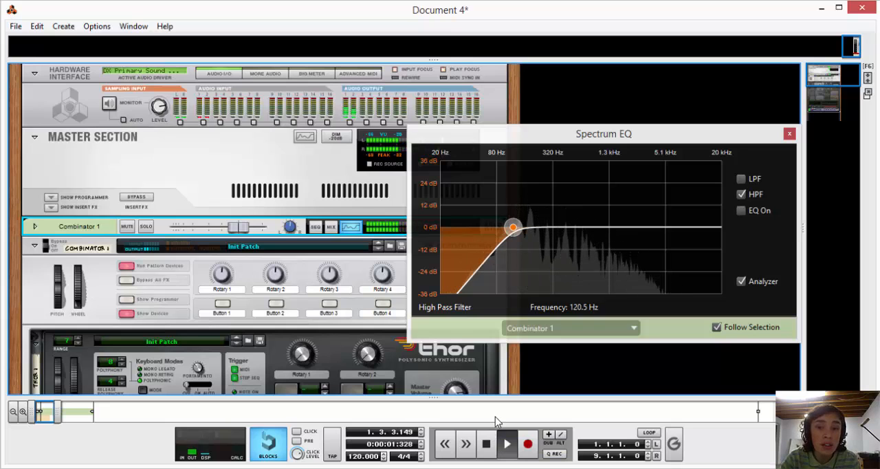
key(space)
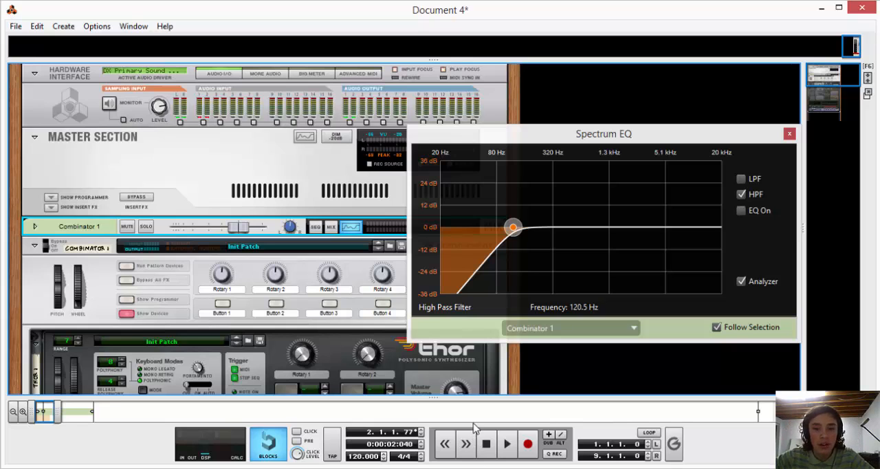
click(486, 444)
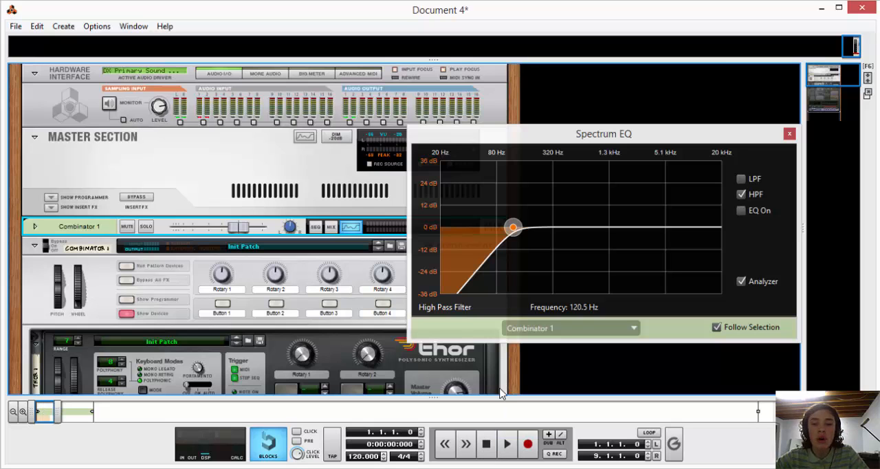
Close the Spectrum EQ and add an MClass Equalizer after the RV7000 reverb inside the Combinator.
drag(704, 139, 738, 72)
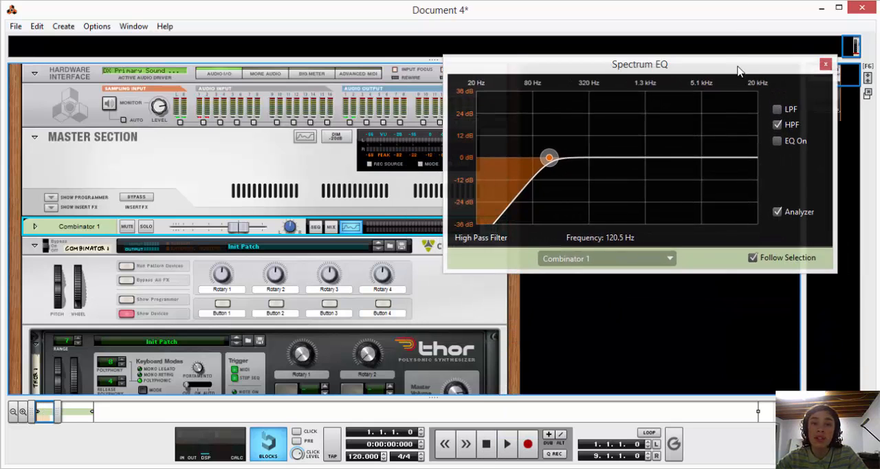
click(822, 71)
scroll(399, 137, down, 6)
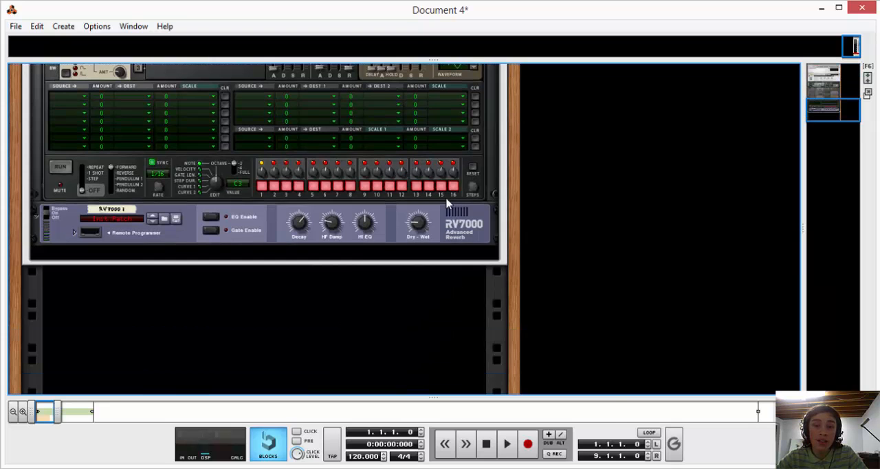
right_click(458, 229)
mouse_move(521, 267)
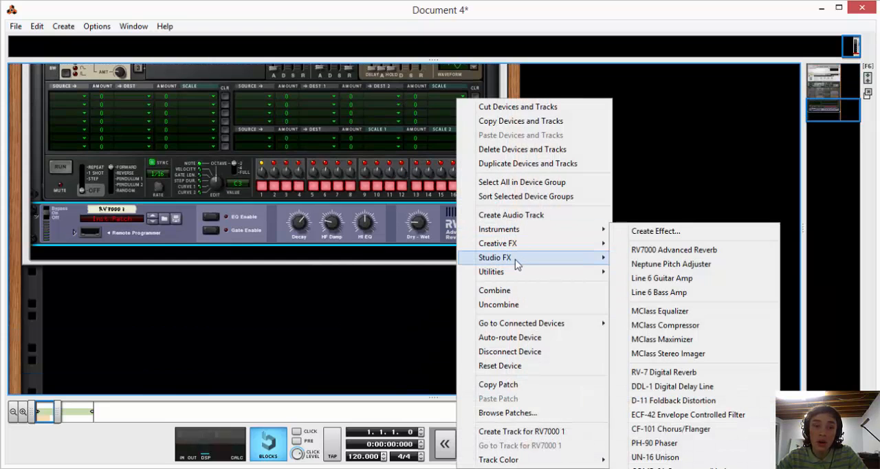
click(676, 313)
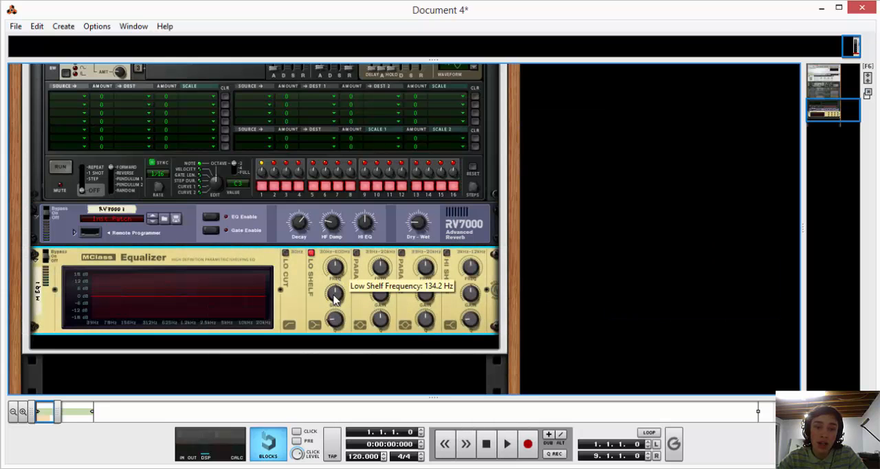
Try a low shelf cut on the MClass Equalizer by adjusting its gain, frequency and Q, and switch the low shelf off.
drag(334, 295, 335, 339)
drag(336, 266, 337, 314)
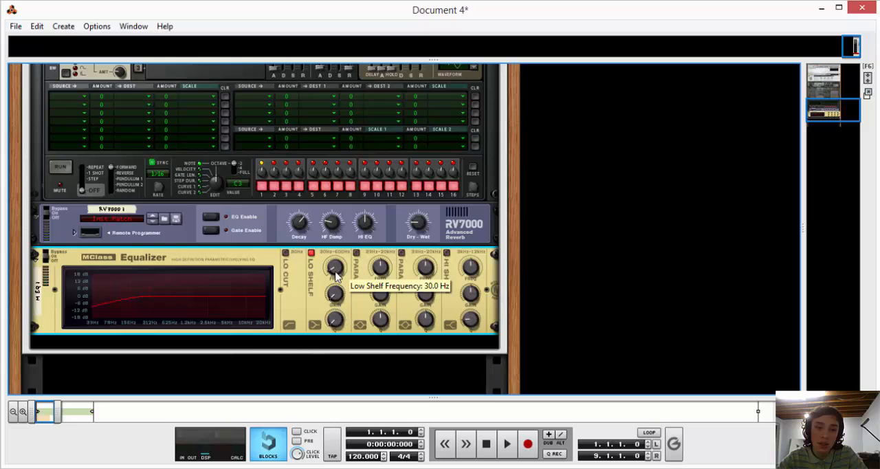
drag(336, 271, 336, 258)
mouse_move(335, 318)
mouse_down()
mouse_move(335, 296)
mouse_move(335, 313)
mouse_up()
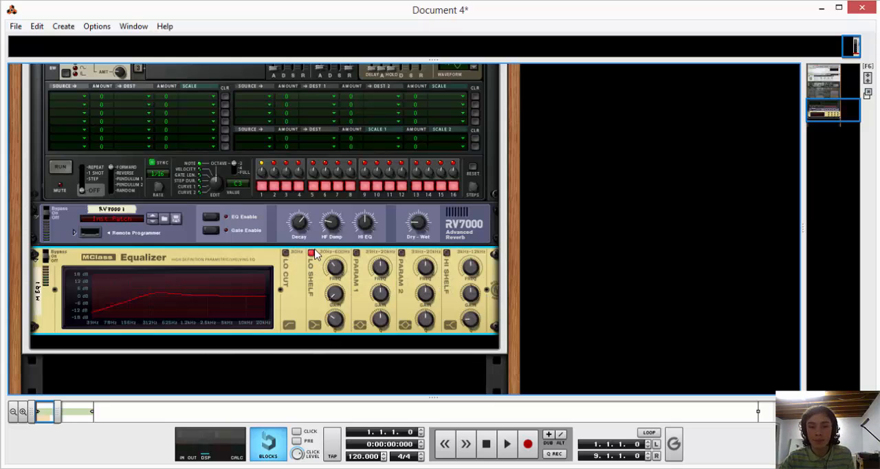
click(313, 253)
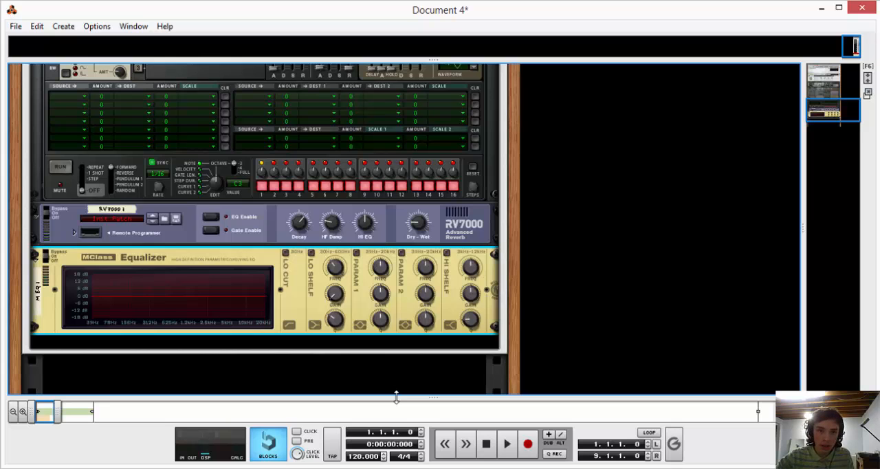
Return to the sequencer, set the lower Filter 1 Freq point at 1.3.1 to value 0 and audition the automation.
key(F7)
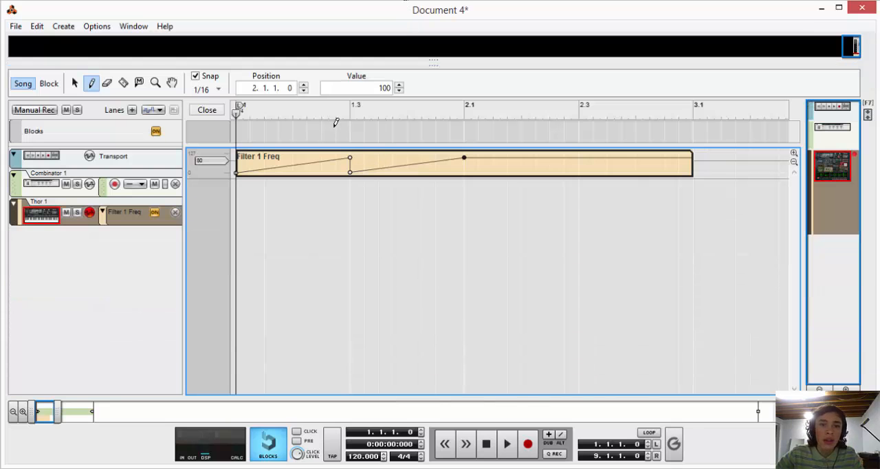
click(75, 84)
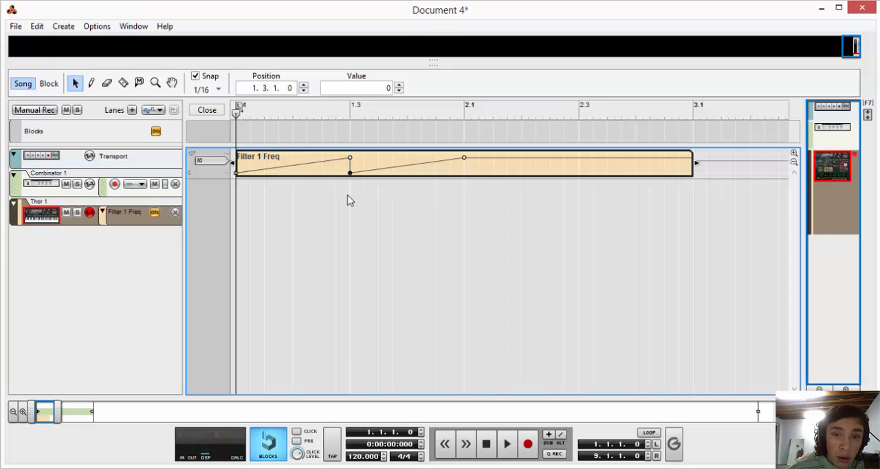
click(351, 175)
click(351, 158)
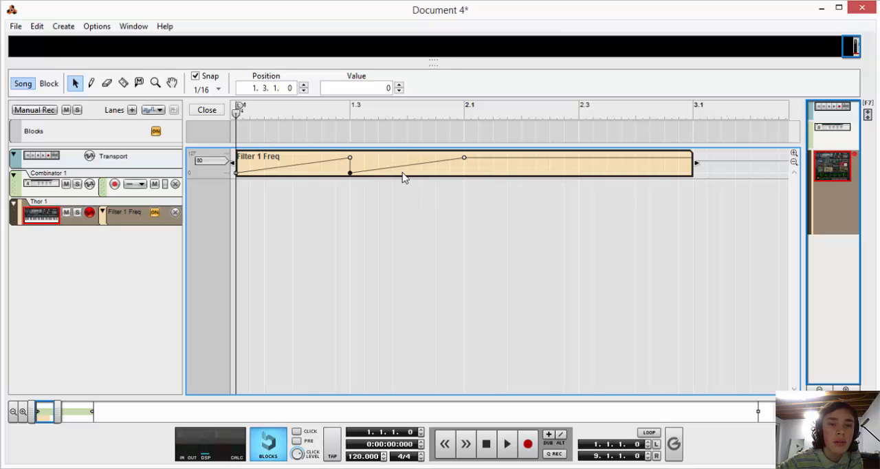
key(space)
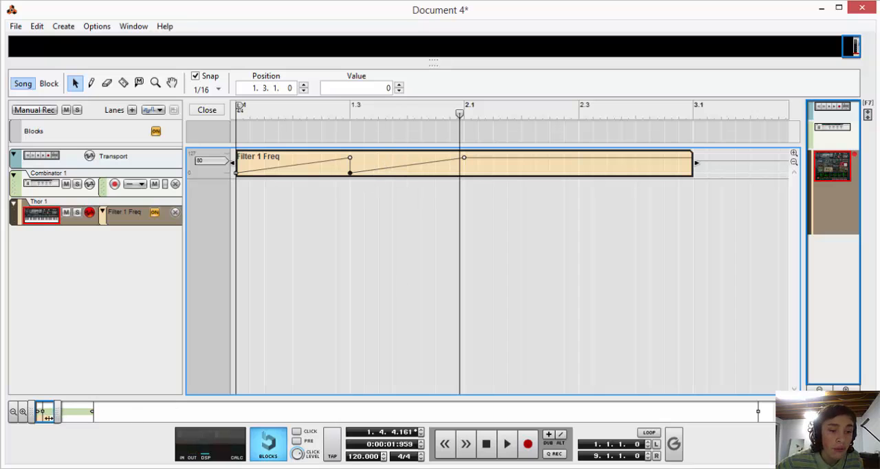
Set the snap to 1/64 and move the upper Filter 1 Freq point at 1.3.1 earlier to 1.2.4.180, keeping value 100.
drag(48, 417, 45, 415)
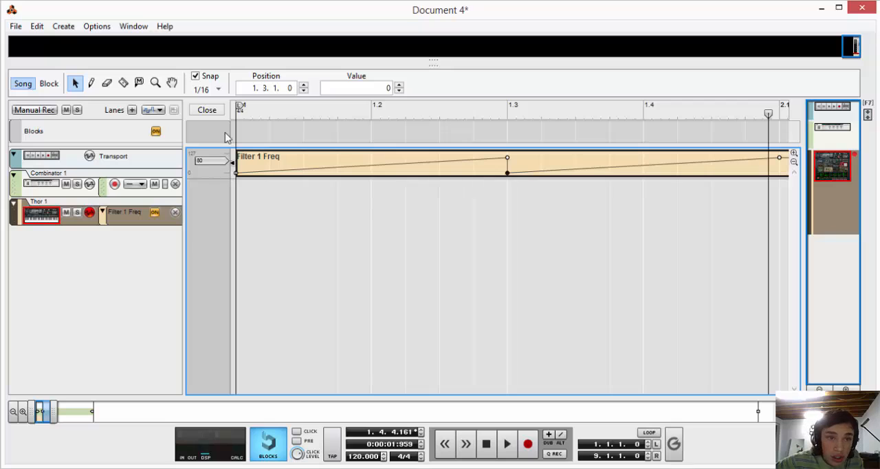
click(218, 90)
click(224, 232)
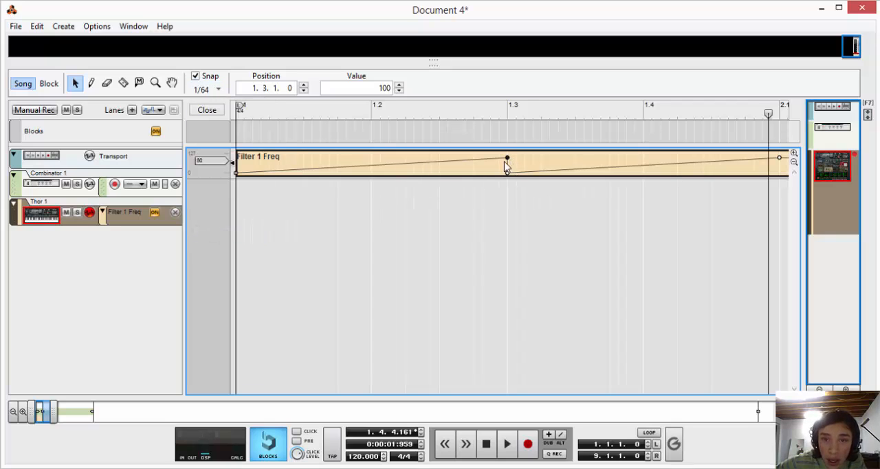
drag(53, 419, 52, 418)
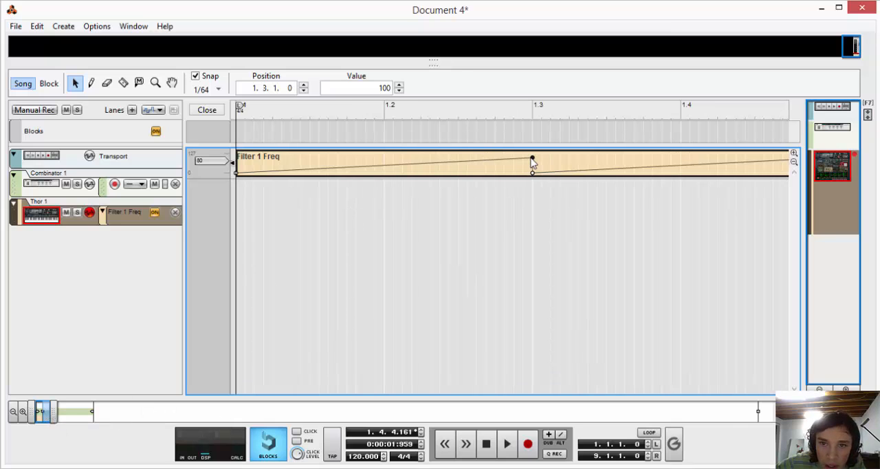
drag(532, 159, 524, 161)
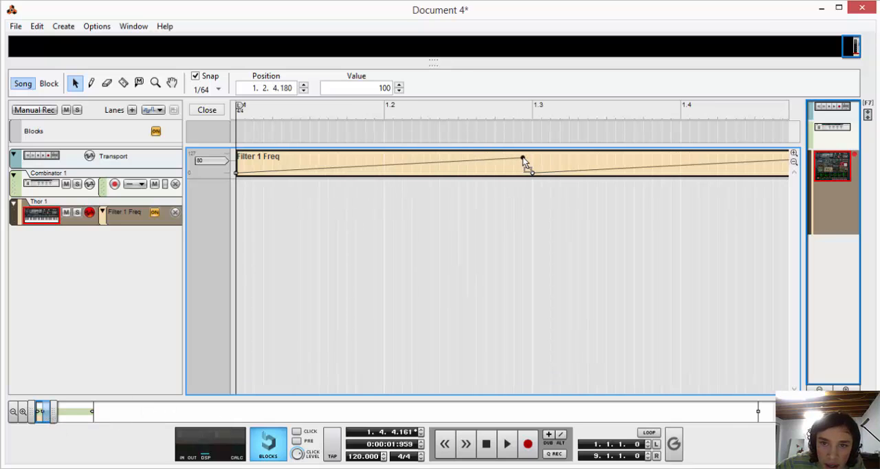
click(543, 199)
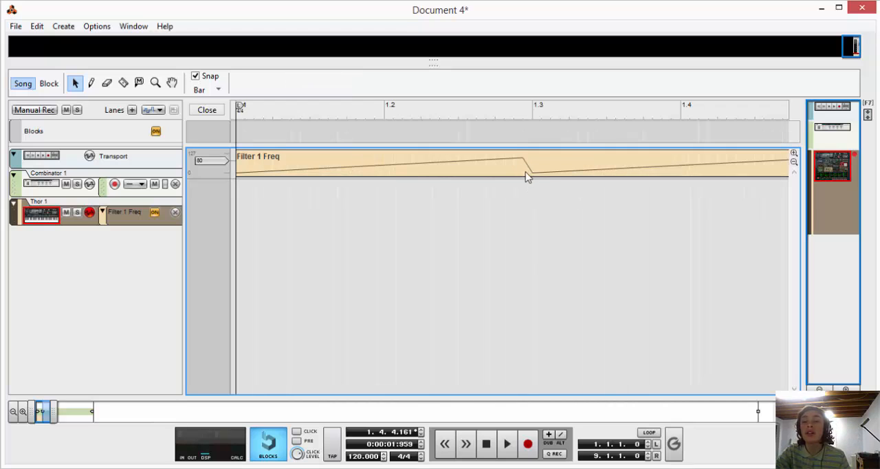
Audition the adjusted filter frequency sweep from the song start.
click(488, 446)
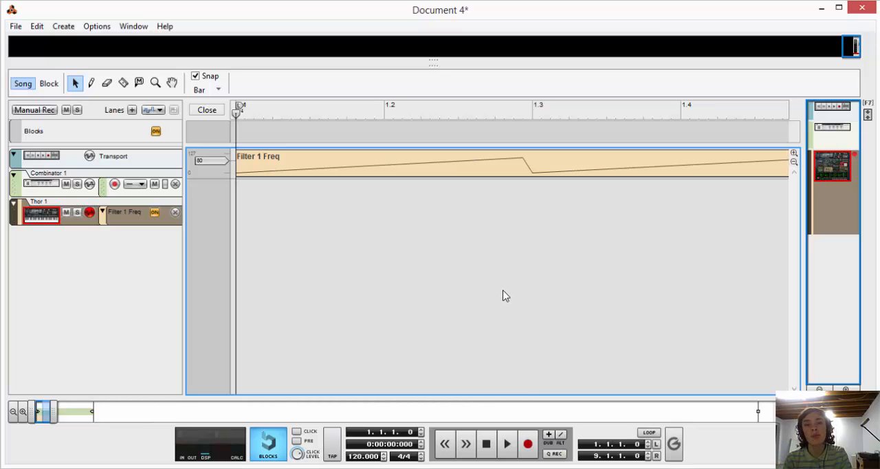
key(space)
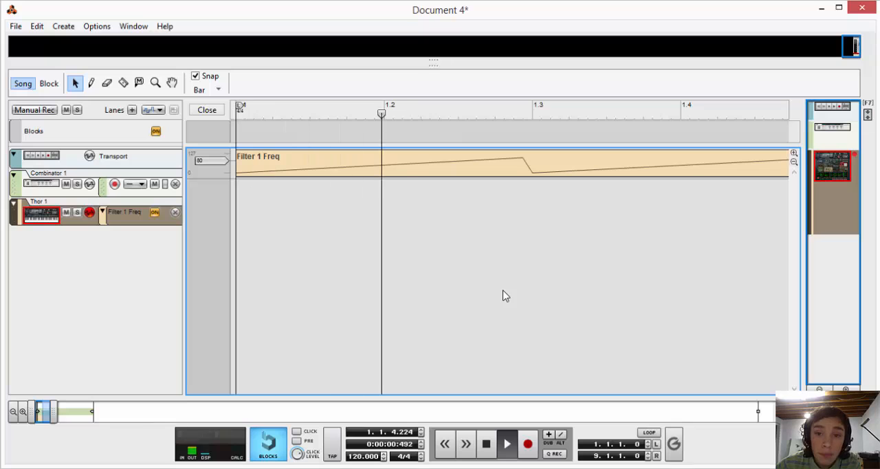
key(space)
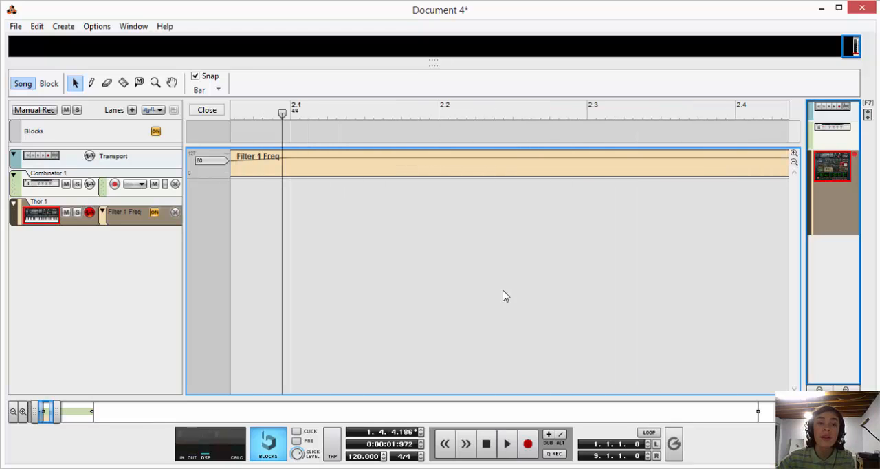